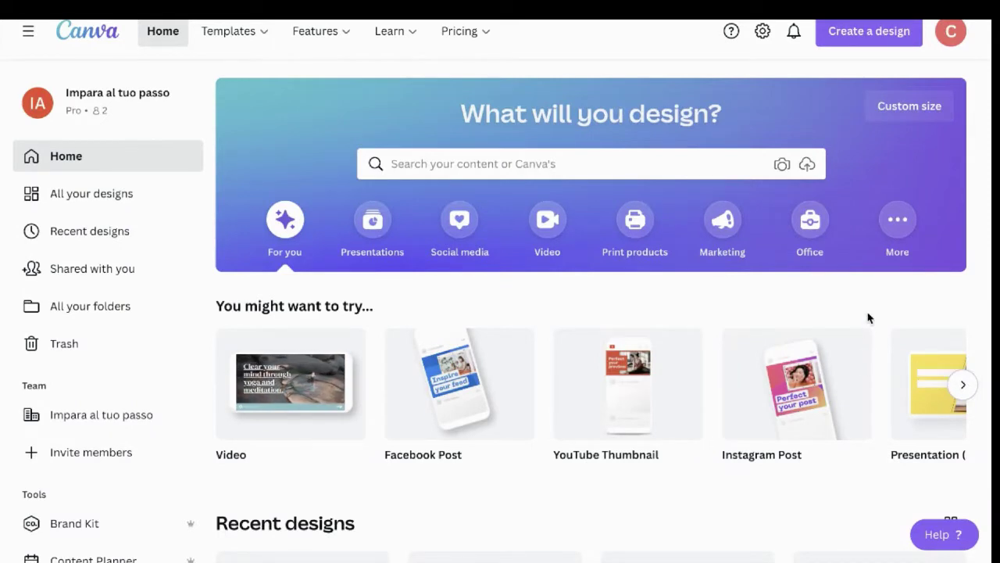
mouse_move(657, 342)
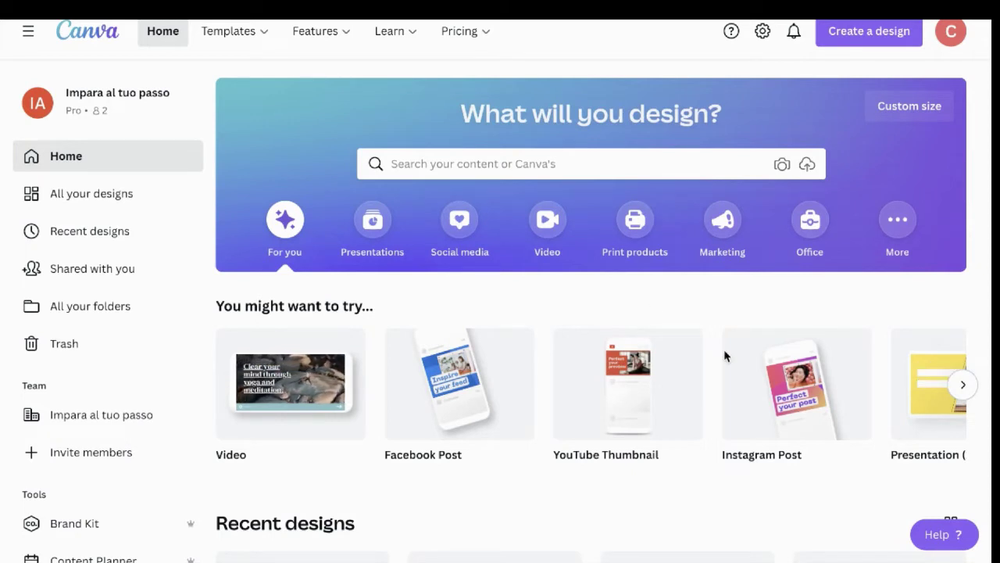
mouse_move(726, 356)
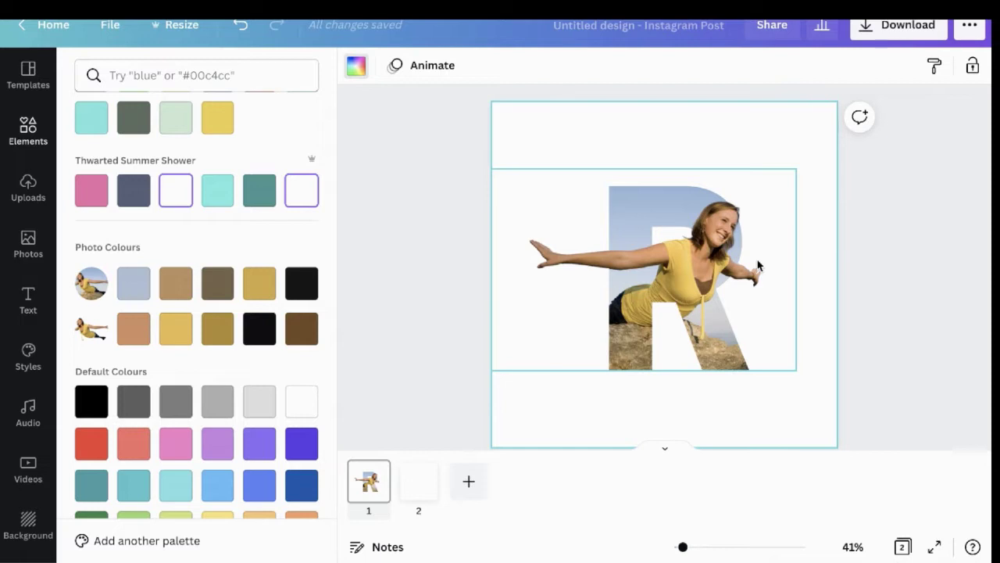
left_click(753, 200)
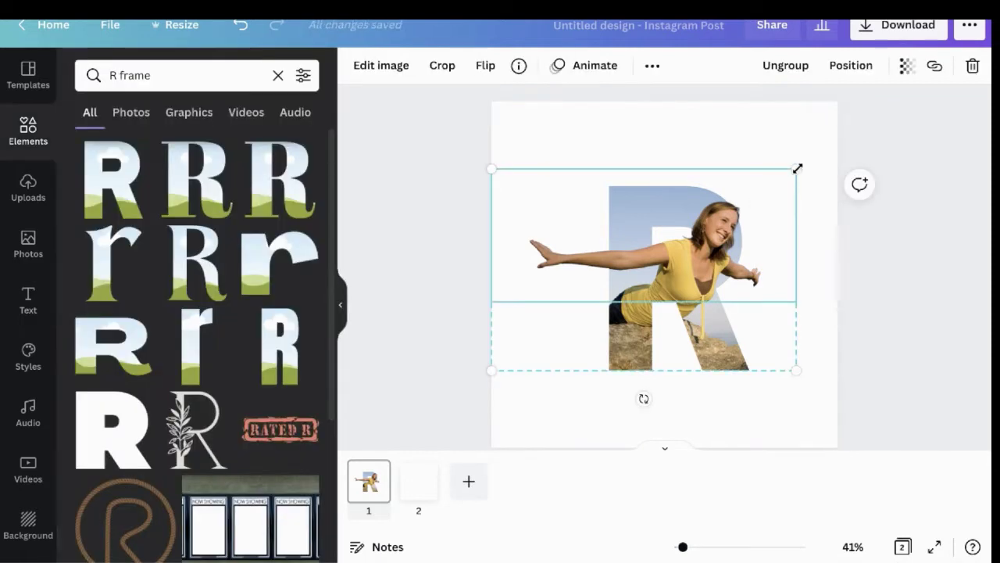
left_click_drag(798, 169, 771, 167)
On page 2, add the stock photo of the woman in the yellow top and align it with the page's left edge
left_click(420, 492)
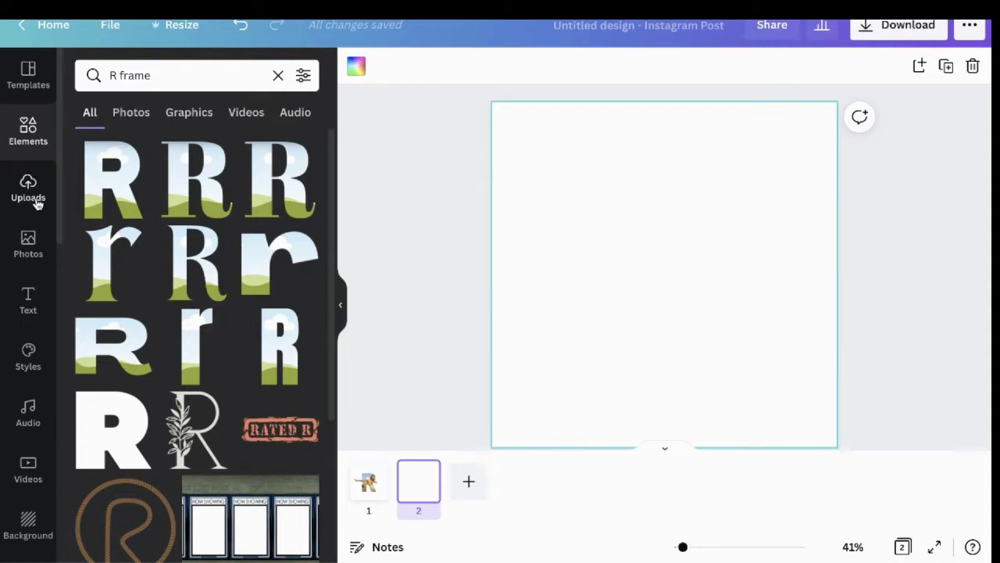
left_click(25, 257)
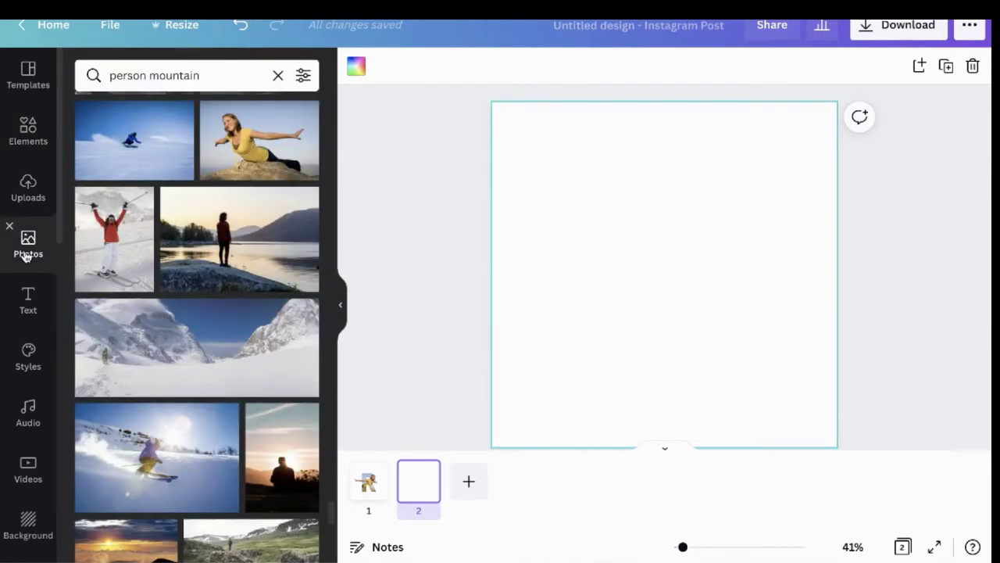
left_click(277, 145)
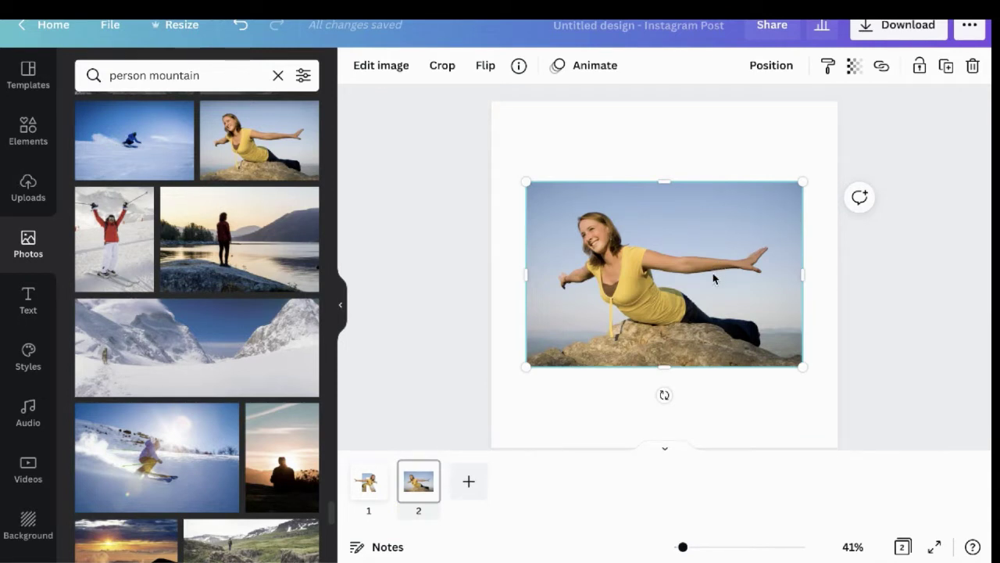
left_click_drag(717, 262, 682, 274)
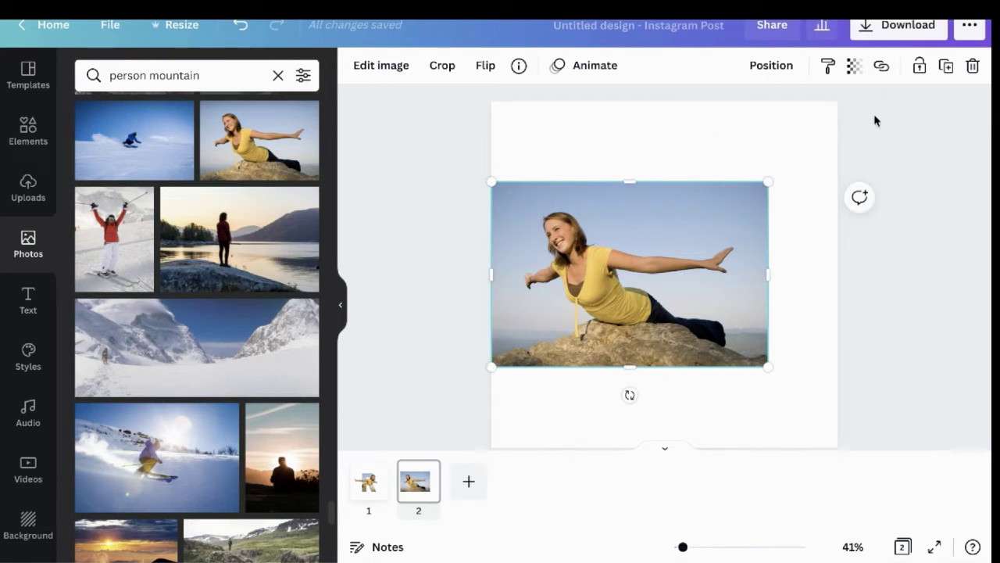
Duplicate the photo and place the copy over the right half of the page, level with the original
left_click(947, 67)
left_click_drag(637, 311, 788, 309)
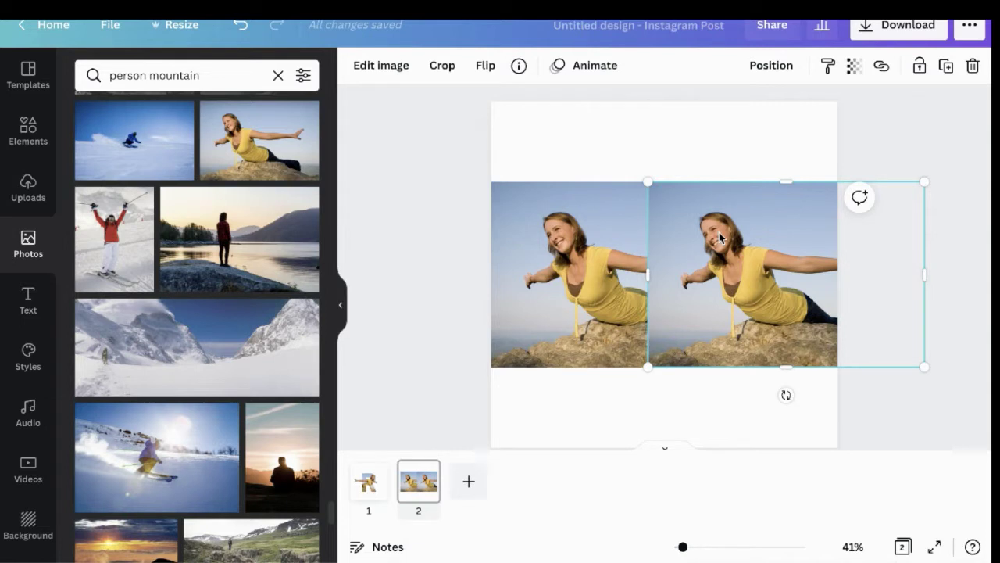
mouse_move(720, 238)
left_mouse_down()
mouse_move(746, 230)
mouse_move(721, 223)
left_mouse_up()
left_click(683, 145)
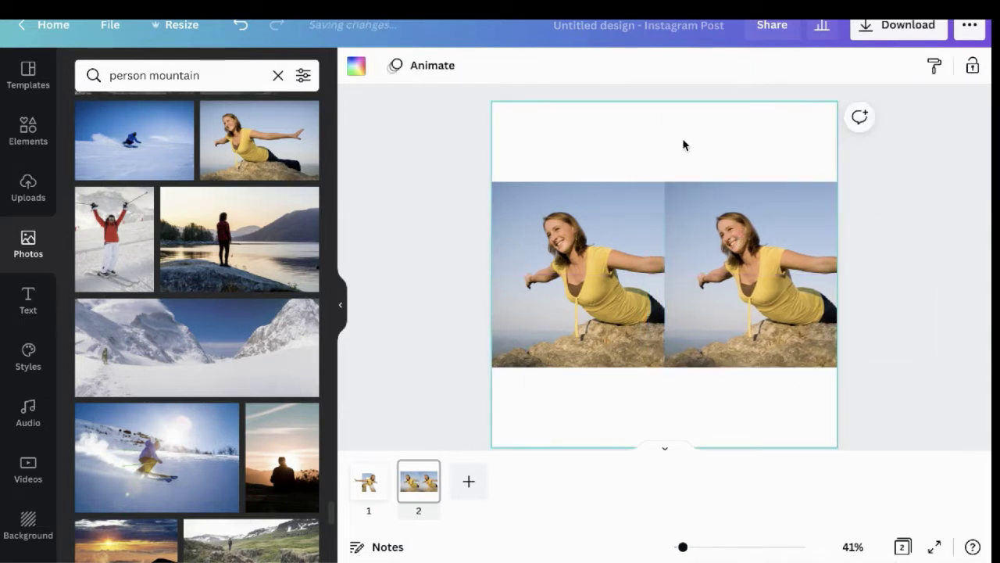
left_click(605, 222)
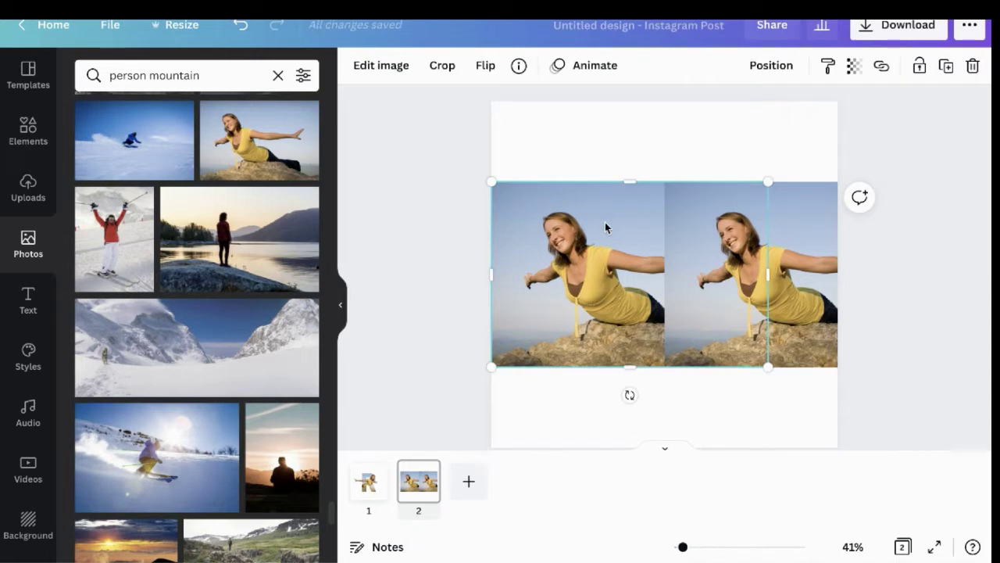
Search the elements for "letter R frame" and look through the graphics results for a letter frame
left_click(26, 141)
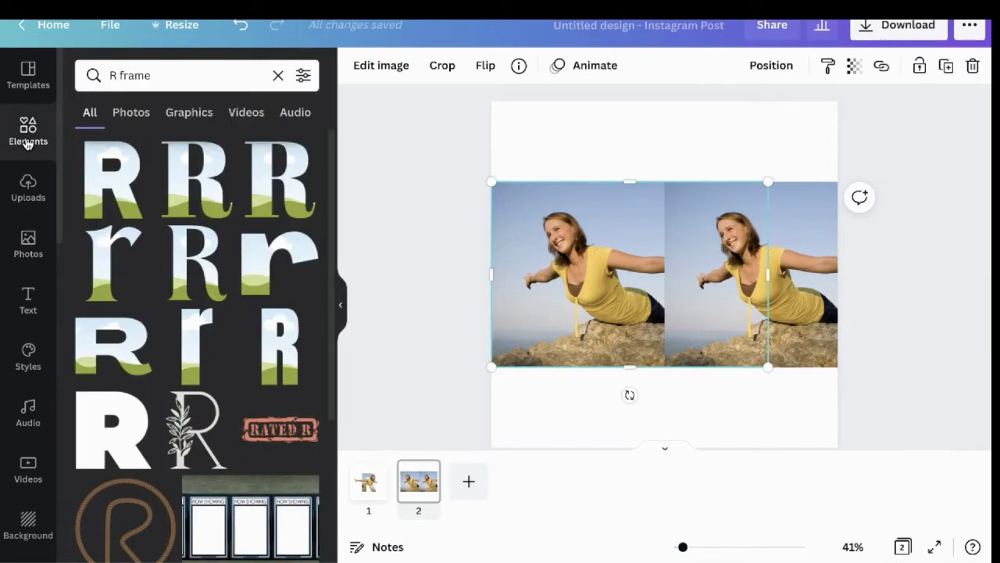
left_click(161, 77)
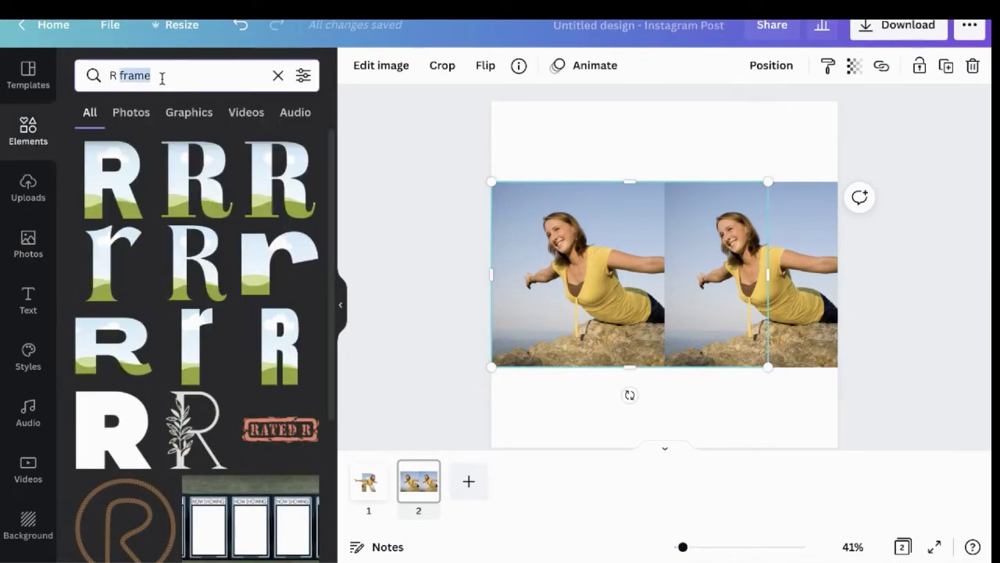
triple_click(161, 76)
type("letter")
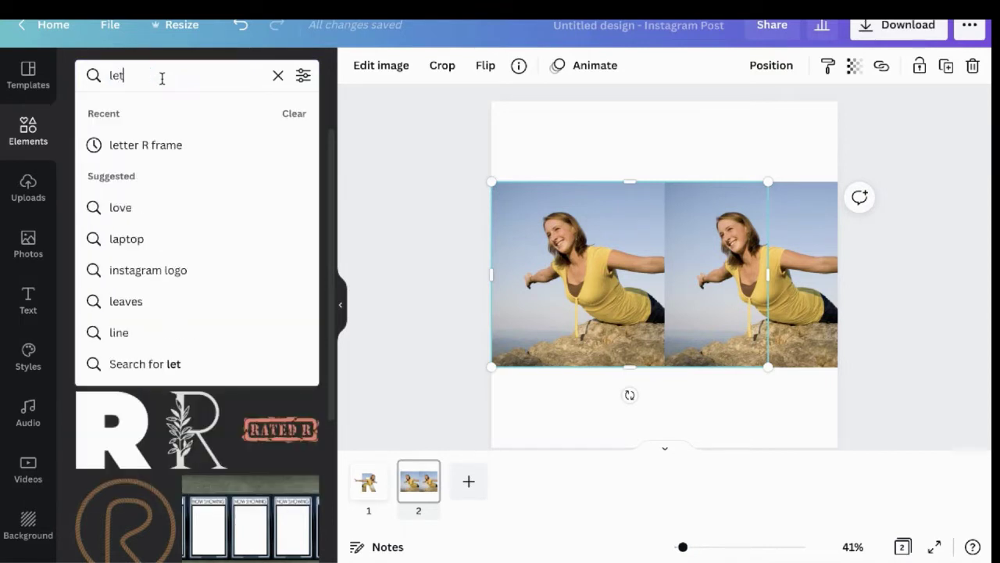
left_click(150, 146)
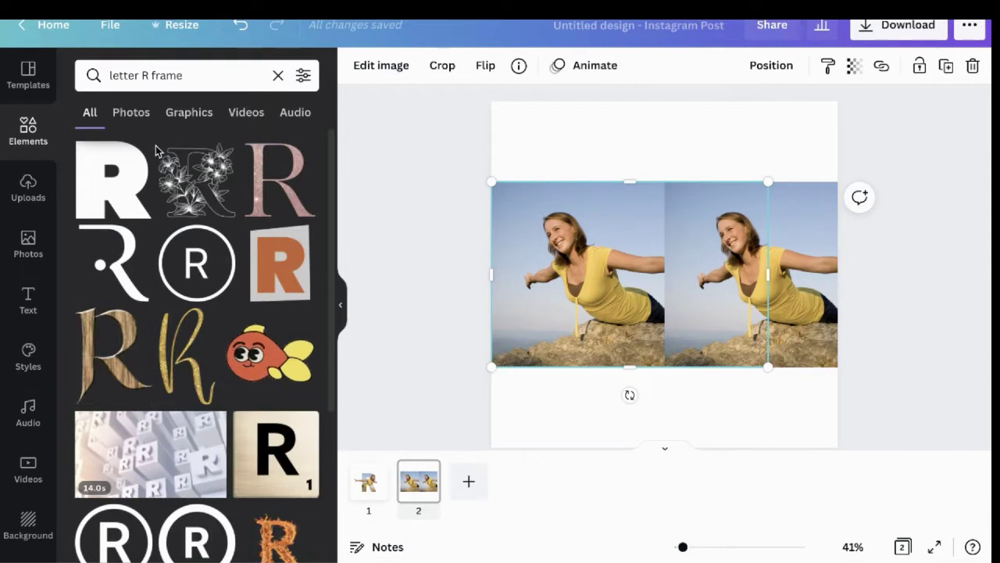
left_click(188, 113)
scroll(211, 422, "down", 2)
scroll(211, 421, "down", 10)
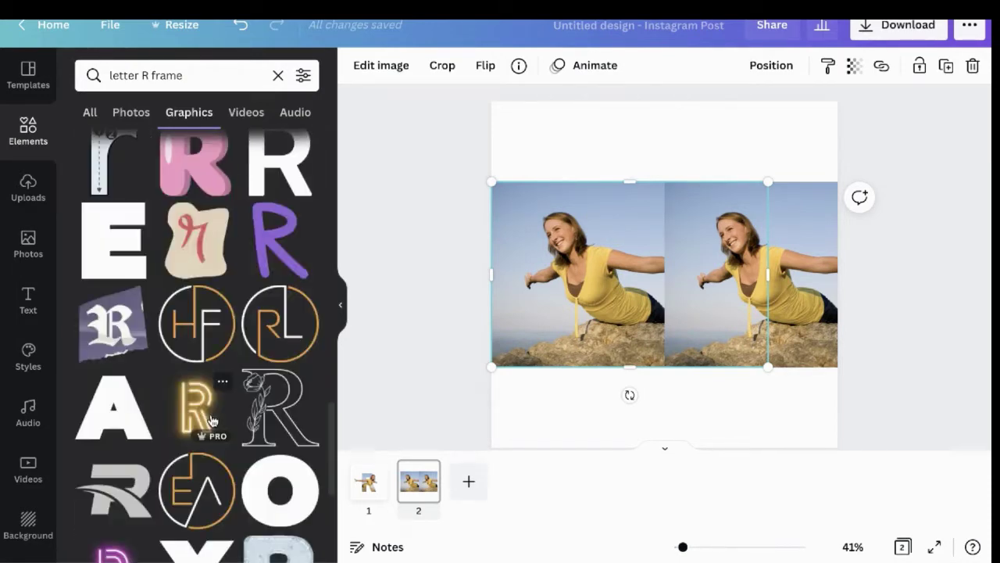
scroll(211, 419, "down", 5)
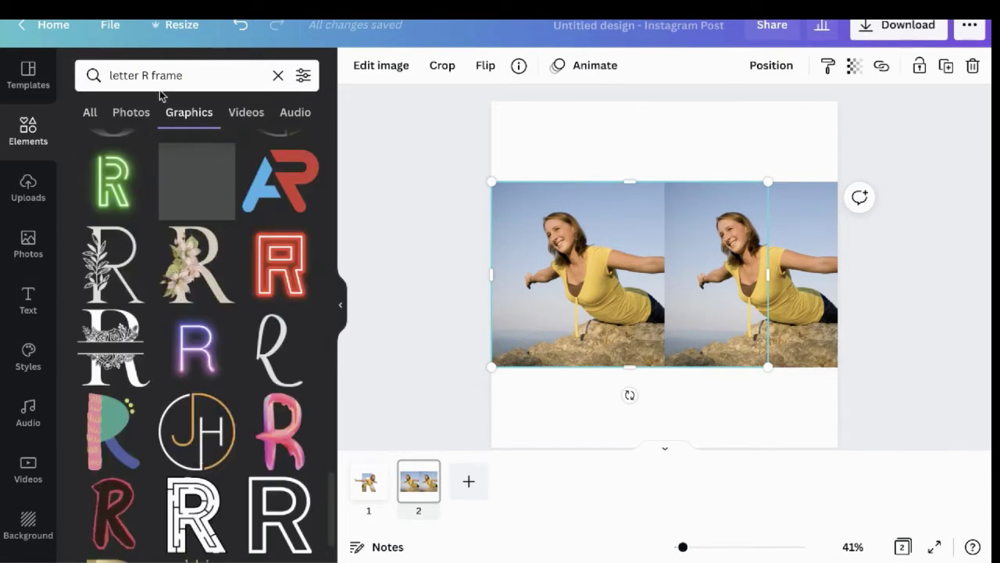
Shorten the elements search to "R frame" and show the results of all types
left_click(139, 75)
left_click_drag(139, 75, 98, 76)
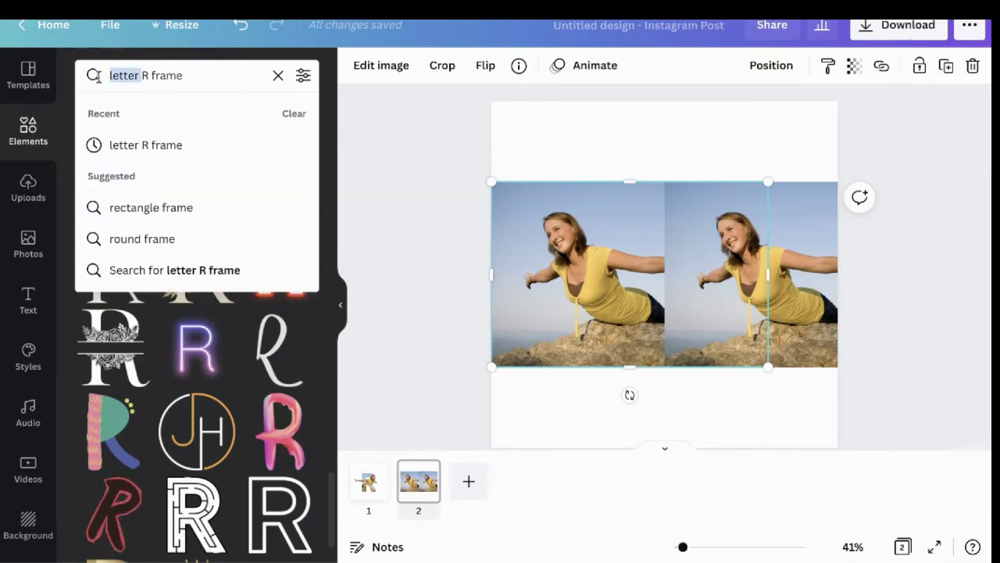
key("BackSpace")
key("Return")
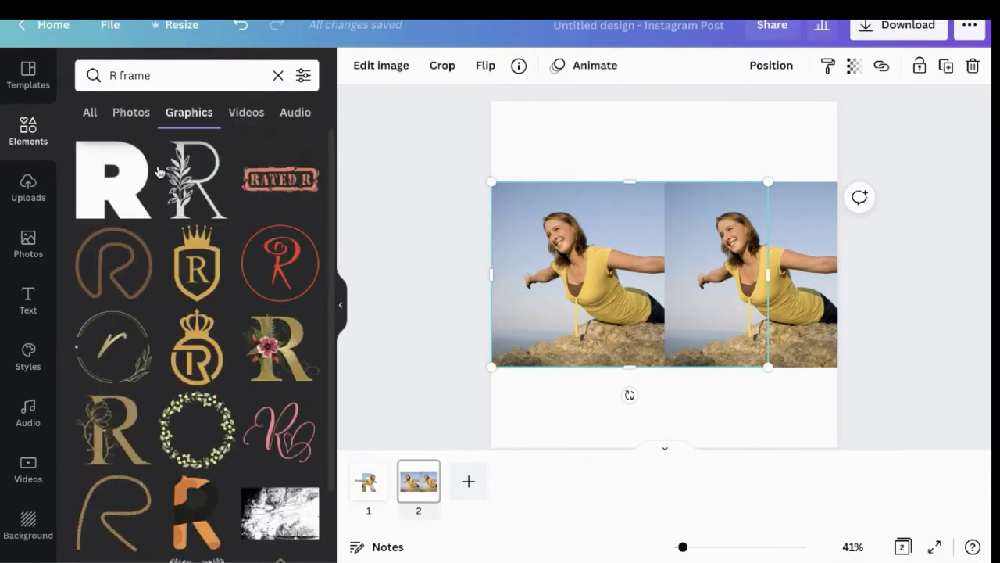
scroll(185, 339, "down", 10)
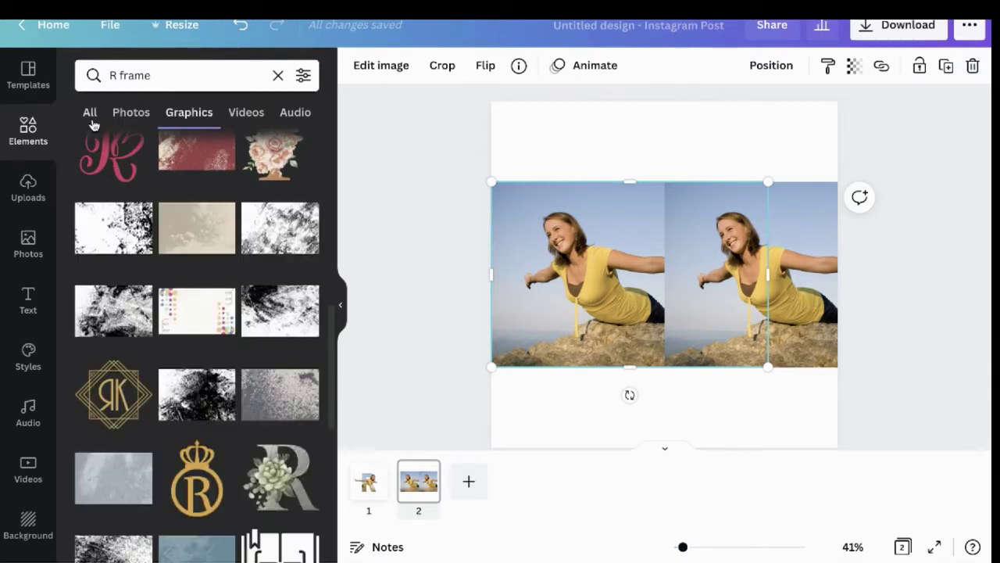
left_click(92, 116)
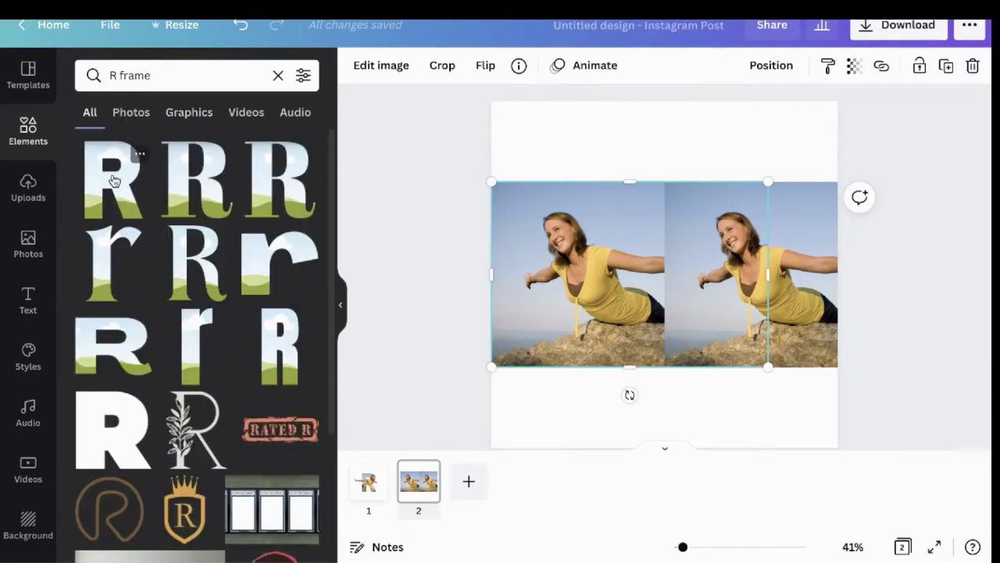
Add the bold uppercase R photo frame to page 2, shrink it slightly and move it below the original photo
left_click(133, 153)
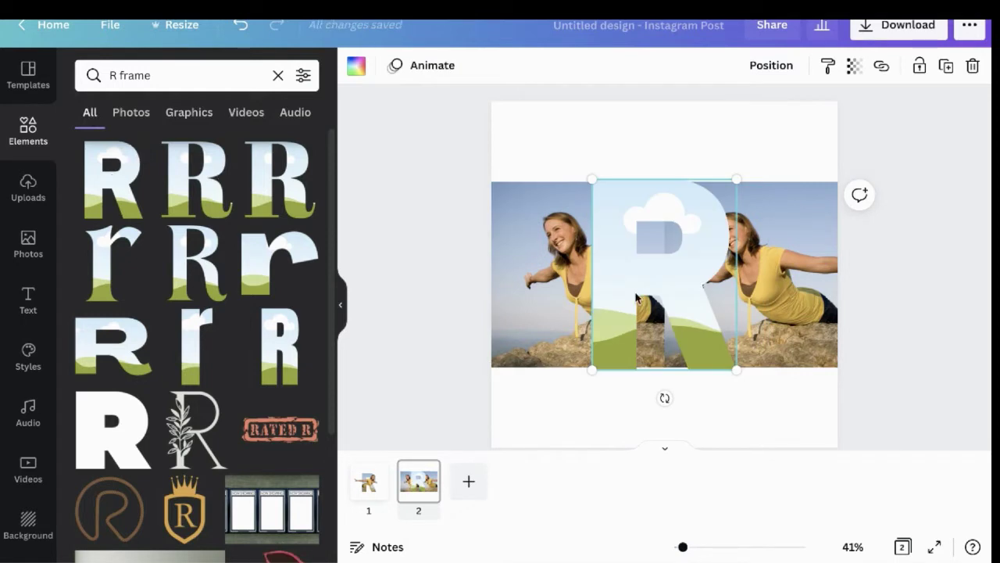
left_click_drag(737, 370, 716, 343)
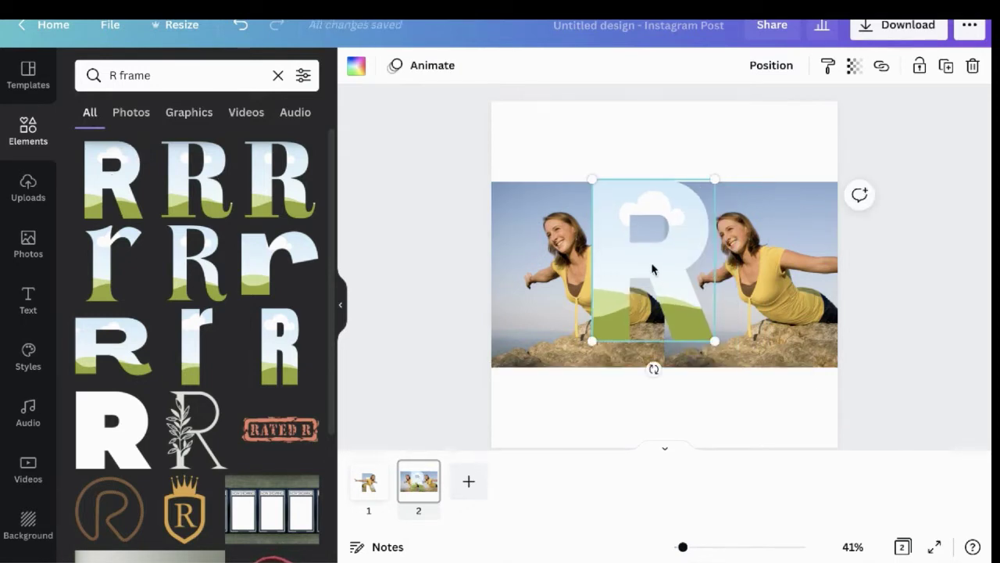
left_click_drag(651, 273, 609, 375)
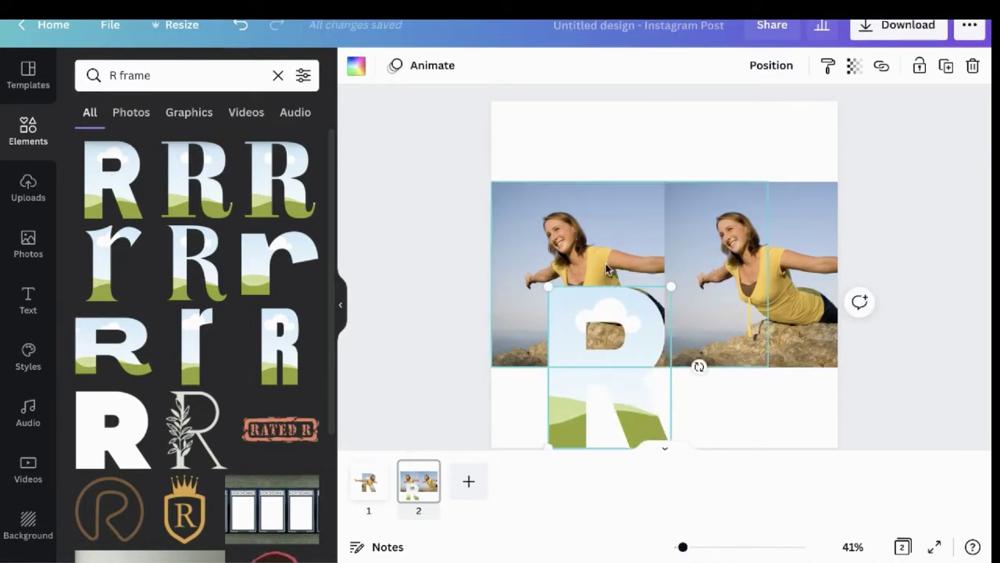
Fill the R frame with the original photo and position it on the page's left half, beside the duplicate
left_click(604, 236)
left_click_drag(604, 235, 554, 217)
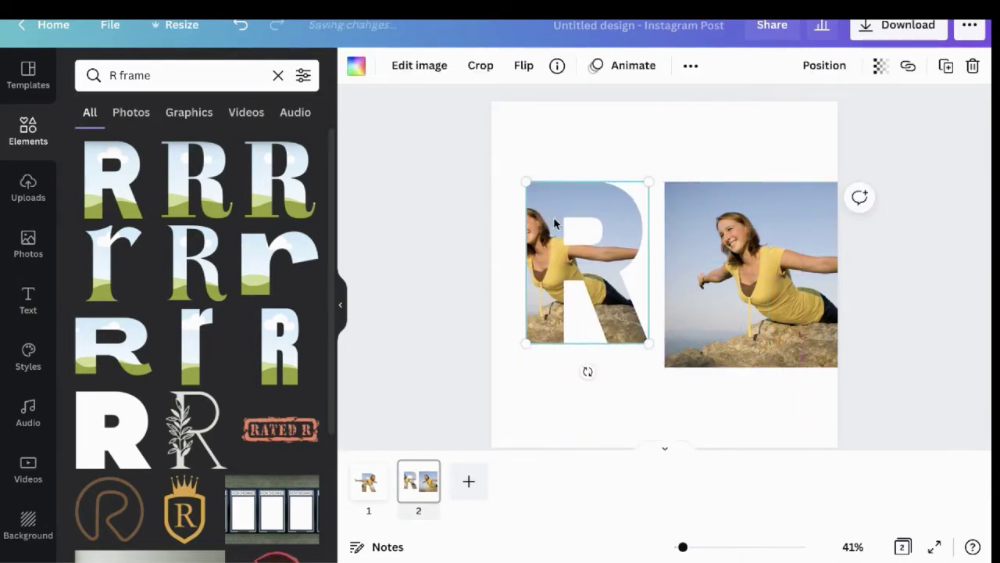
left_click(773, 268)
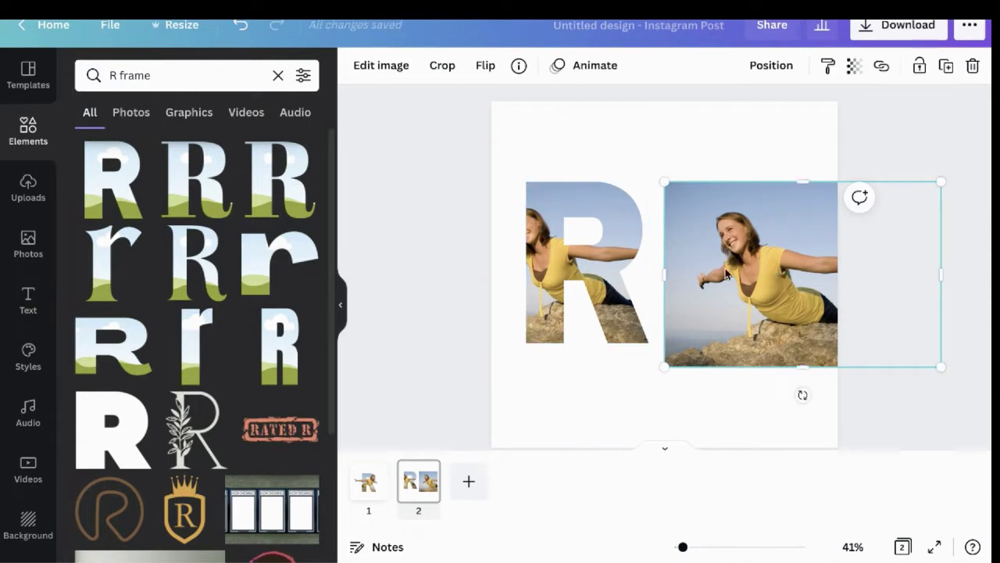
Flip the photo inside the R frame horizontally
left_click(546, 254)
double_click(546, 254)
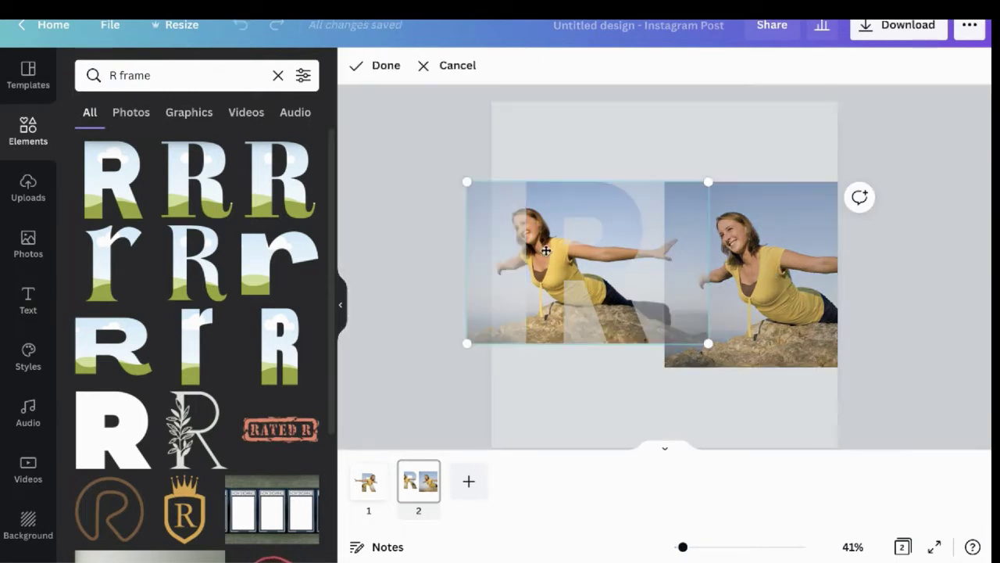
left_click(394, 66)
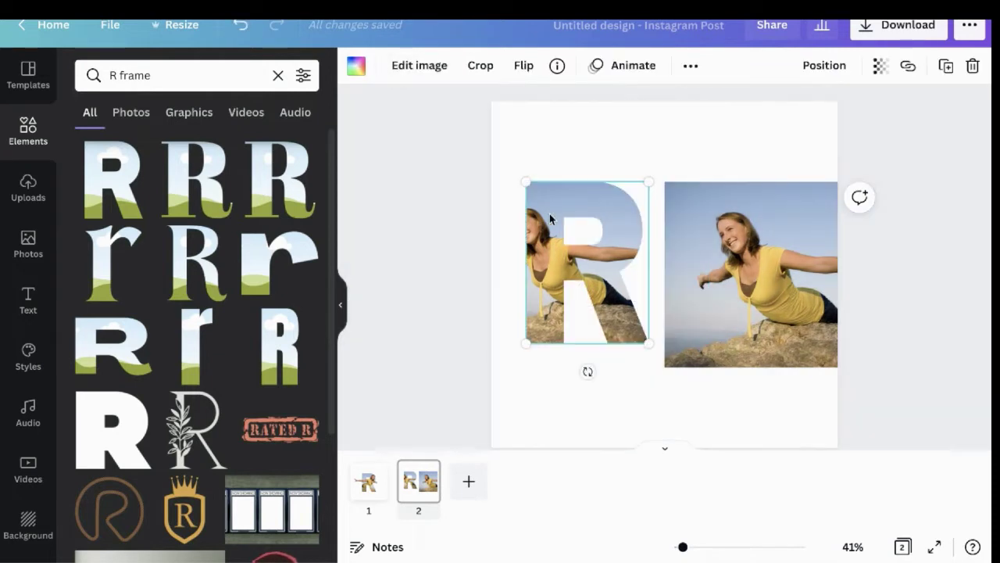
left_click(525, 69)
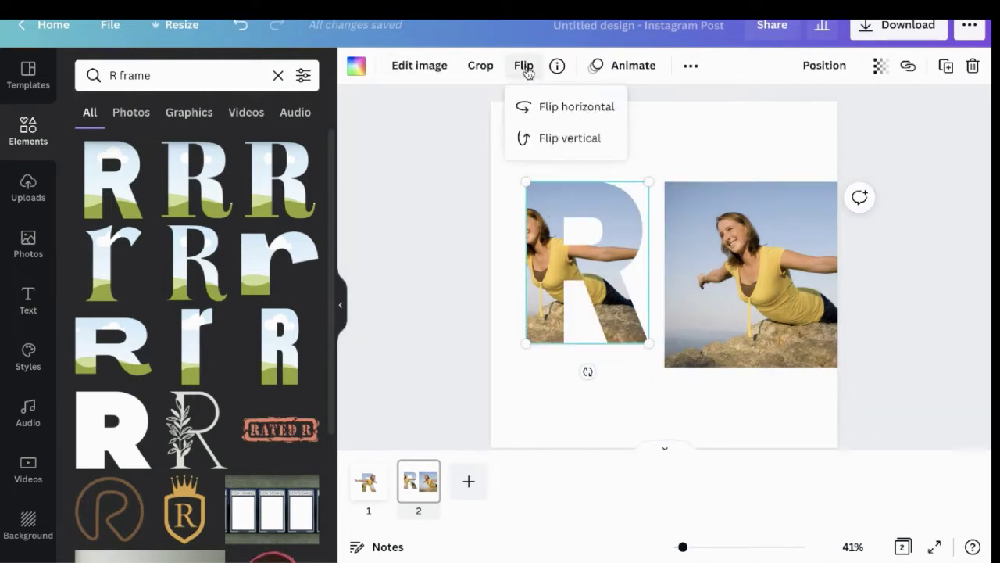
left_click(542, 109)
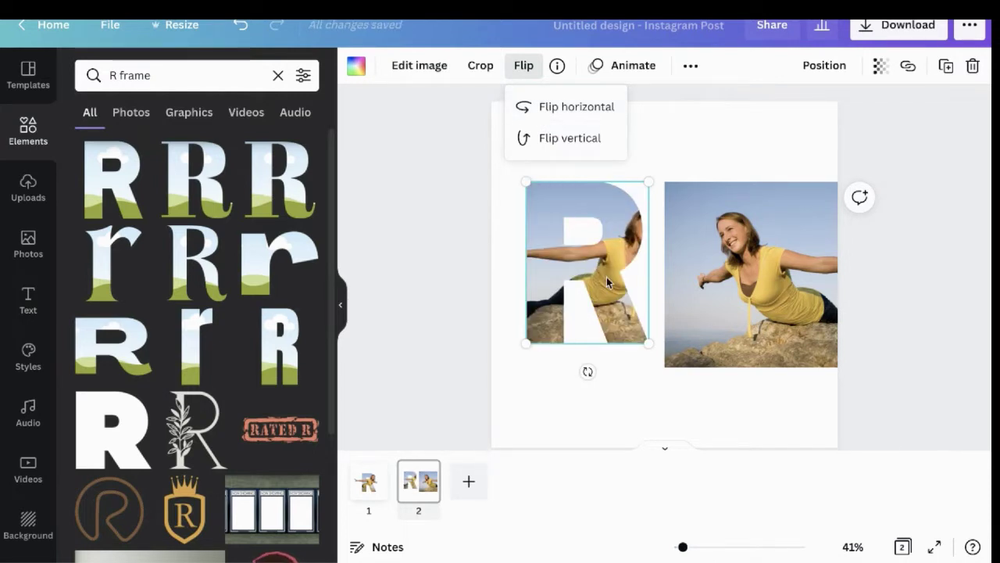
Enlarge the photo inside the R frame and reposition it so the woman's head and torso sit within the letter
double_click(607, 279)
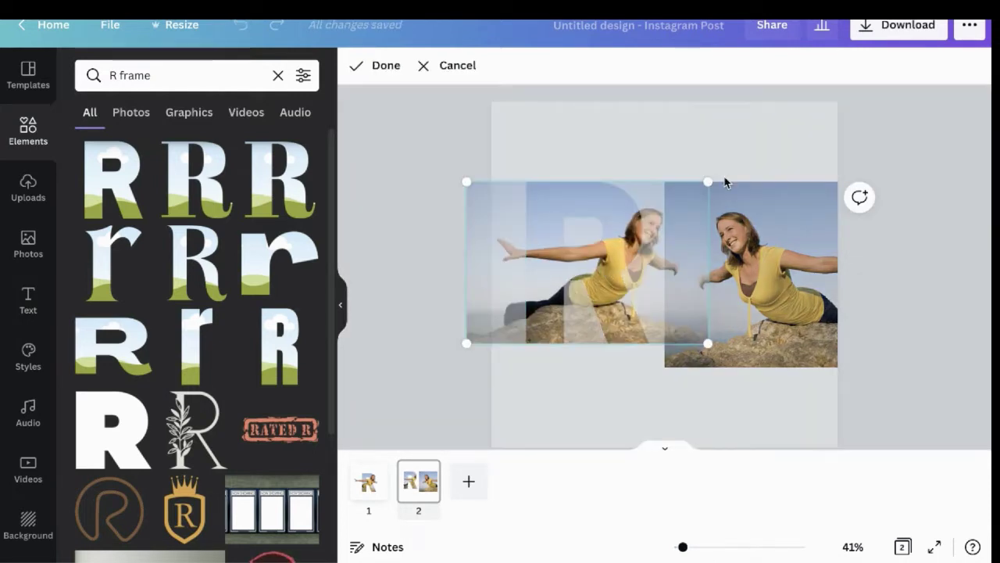
left_click_drag(708, 181, 769, 141)
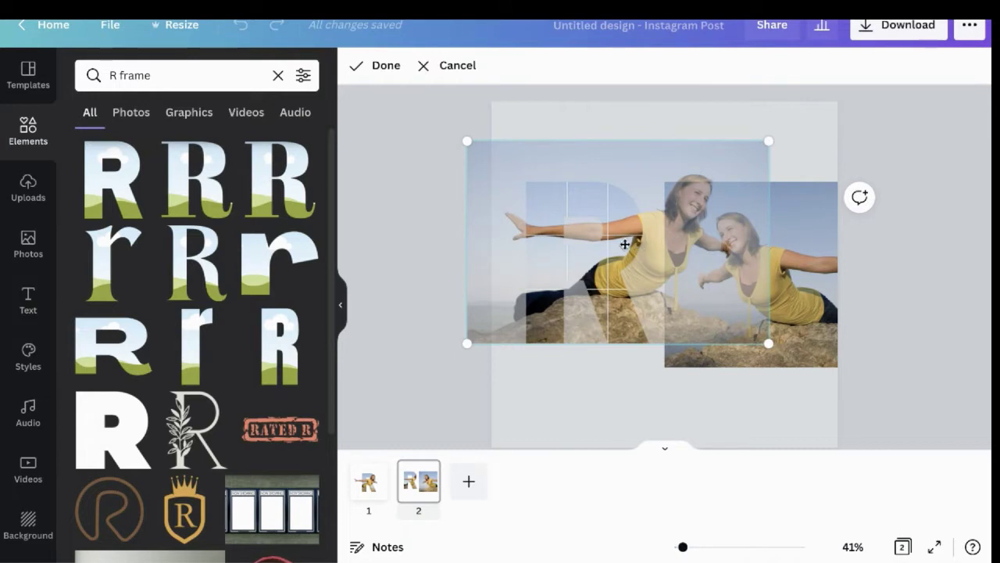
left_click_drag(625, 244, 537, 263)
left_click(651, 137)
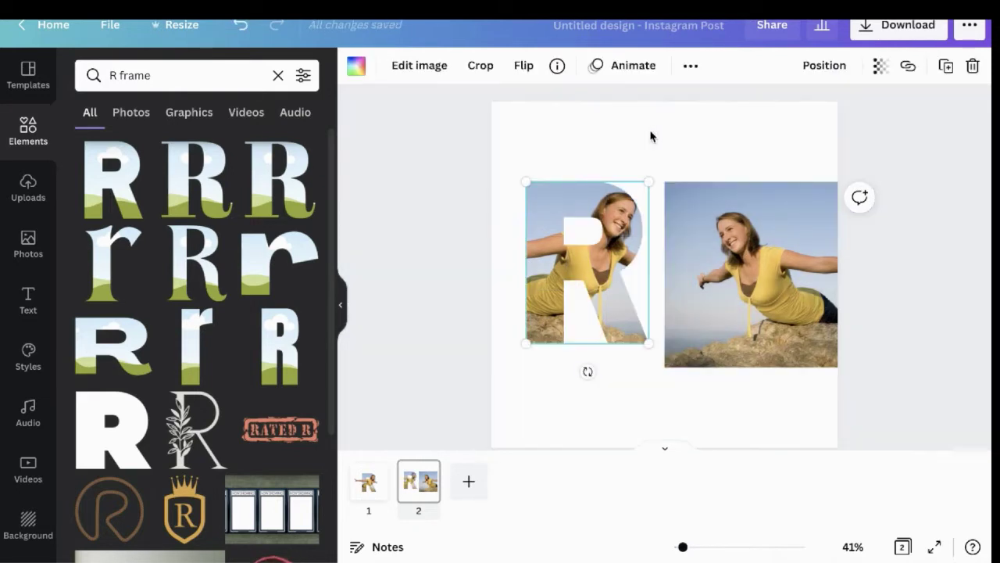
double_click(613, 253)
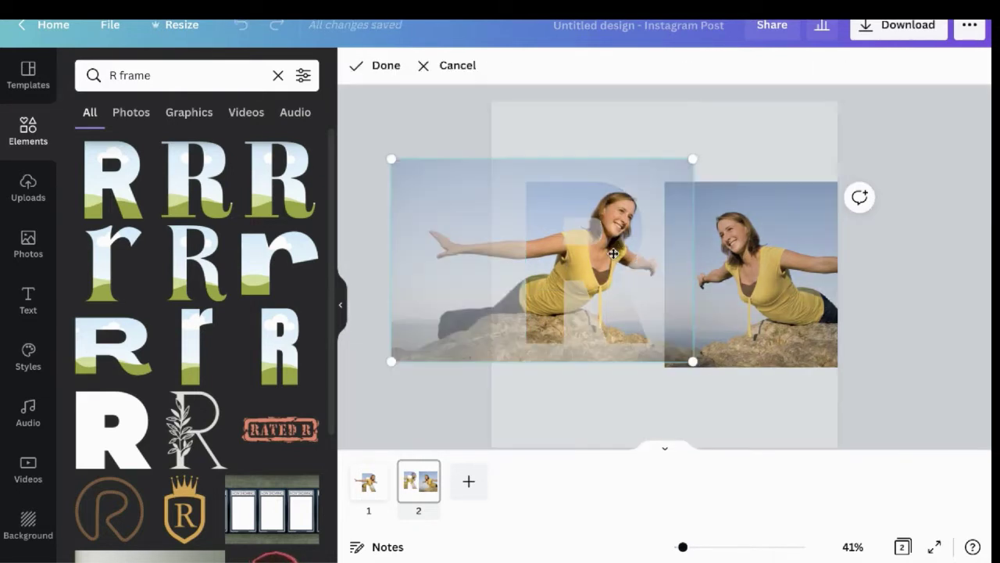
left_click_drag(613, 252, 622, 261)
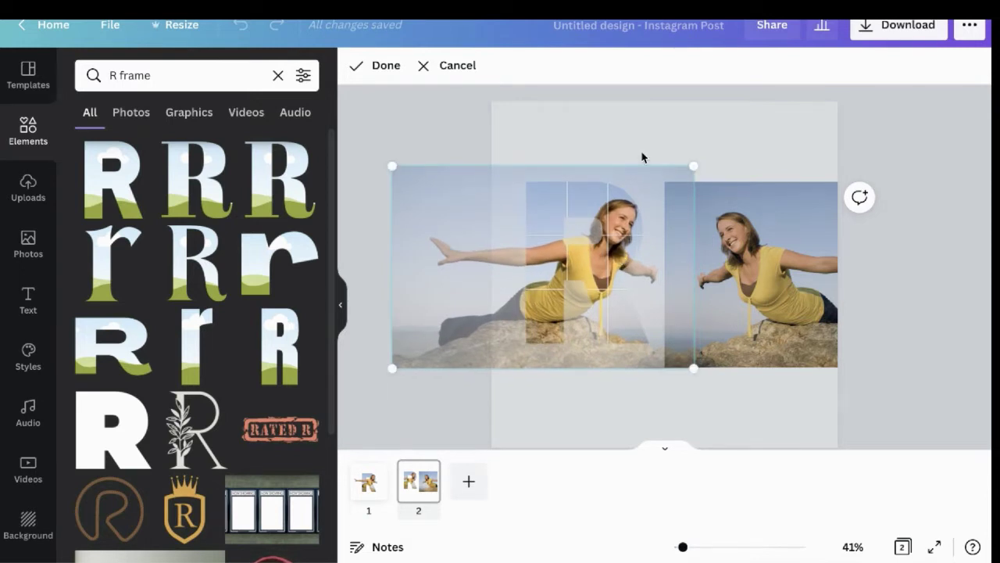
left_click(644, 149)
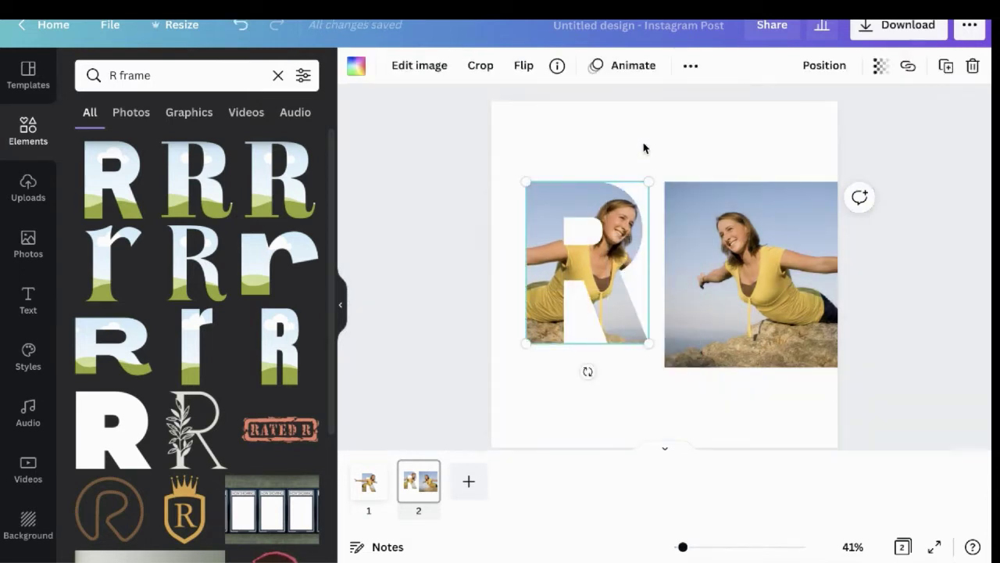
Flip the full photo beside the R frame horizontally and move it up against the frame's edge
left_click(765, 319)
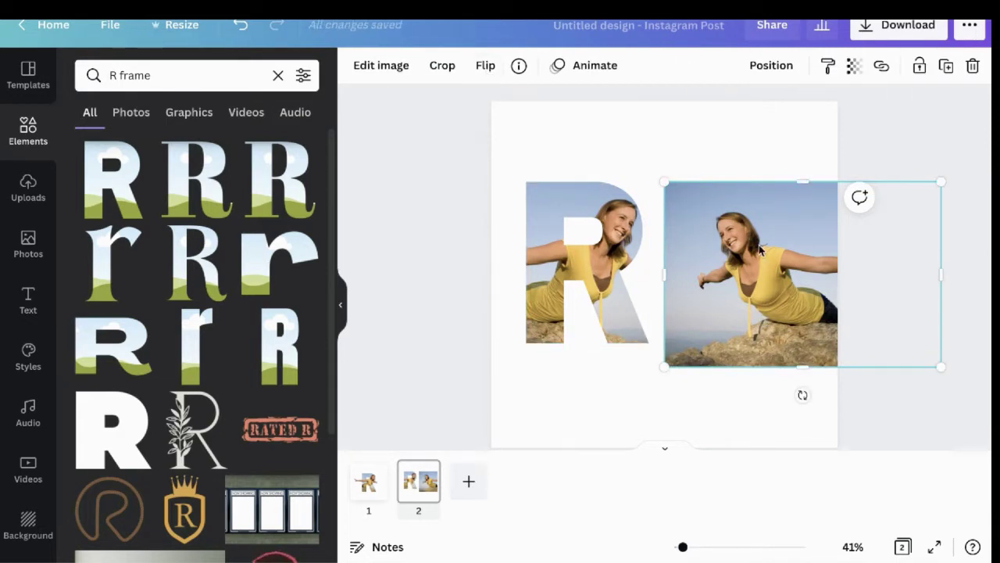
left_click(483, 68)
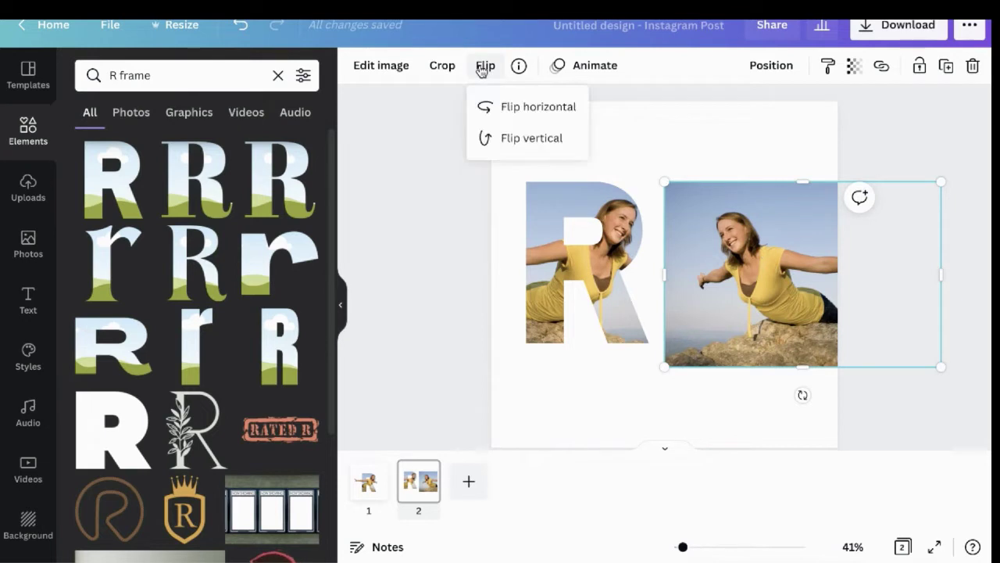
left_click(500, 107)
left_click_drag(775, 267, 762, 252)
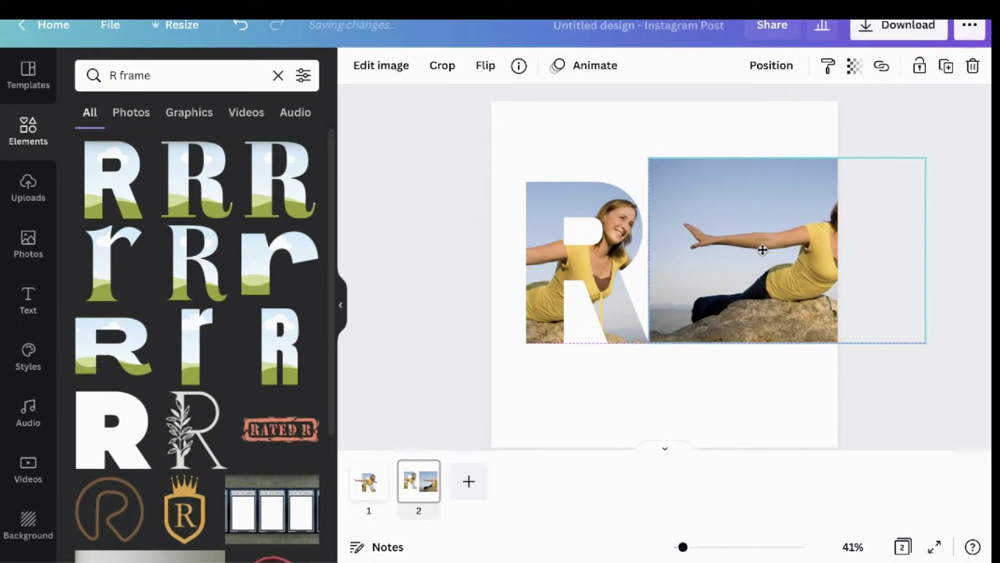
Shift the flipped photo so it slightly overlaps the R frame, and lock the R frame in place
left_click(574, 196)
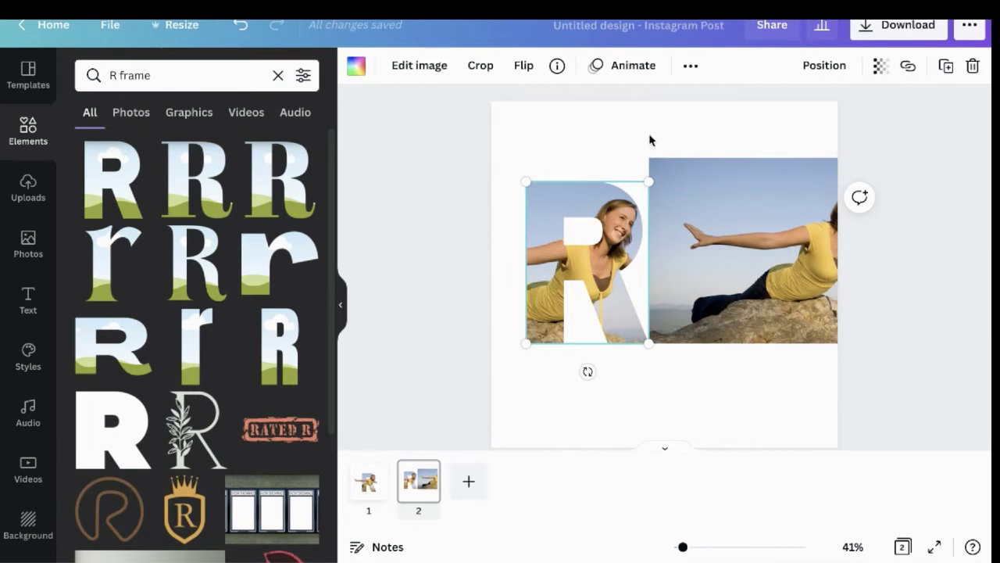
mouse_move(748, 244)
left_mouse_down()
mouse_move(609, 249)
mouse_move(732, 244)
left_mouse_up()
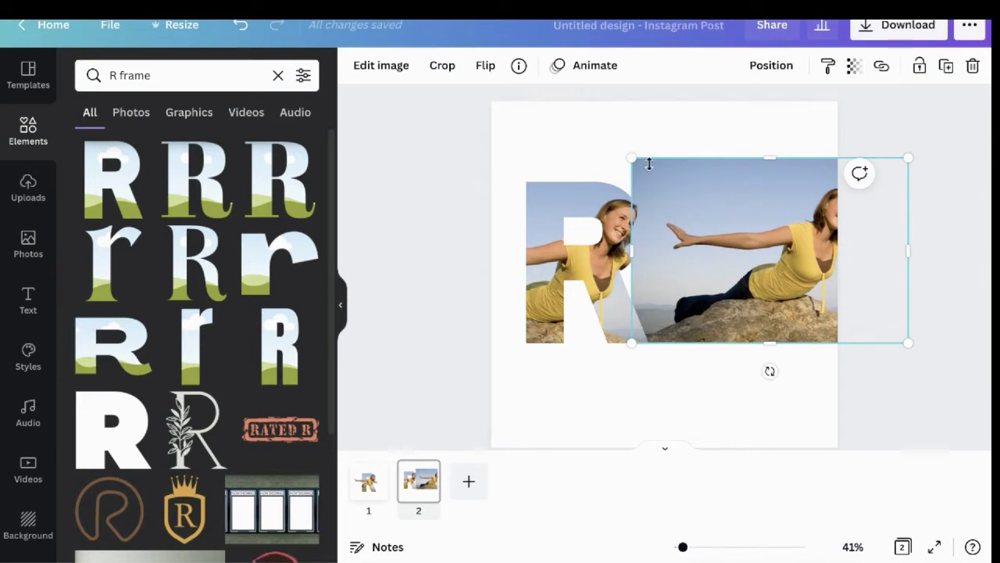
left_click(597, 209)
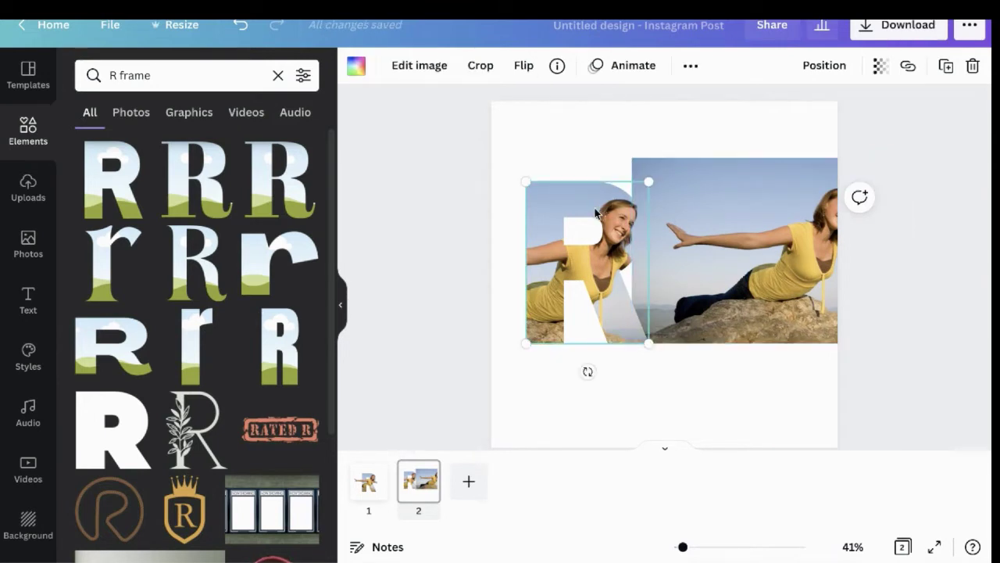
left_click(690, 72)
left_click(685, 104)
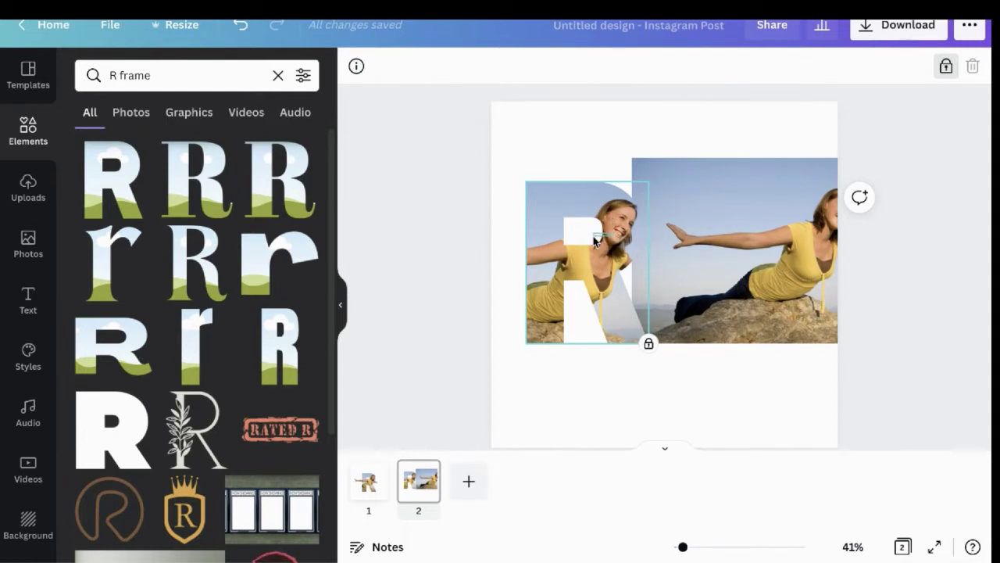
Remove the background from the flipped photo and crop its lower edge up to the woman's hips
left_click(728, 212)
mouse_move(728, 212)
left_mouse_down()
mouse_move(588, 244)
mouse_move(717, 235)
mouse_move(578, 227)
mouse_move(724, 227)
left_mouse_up()
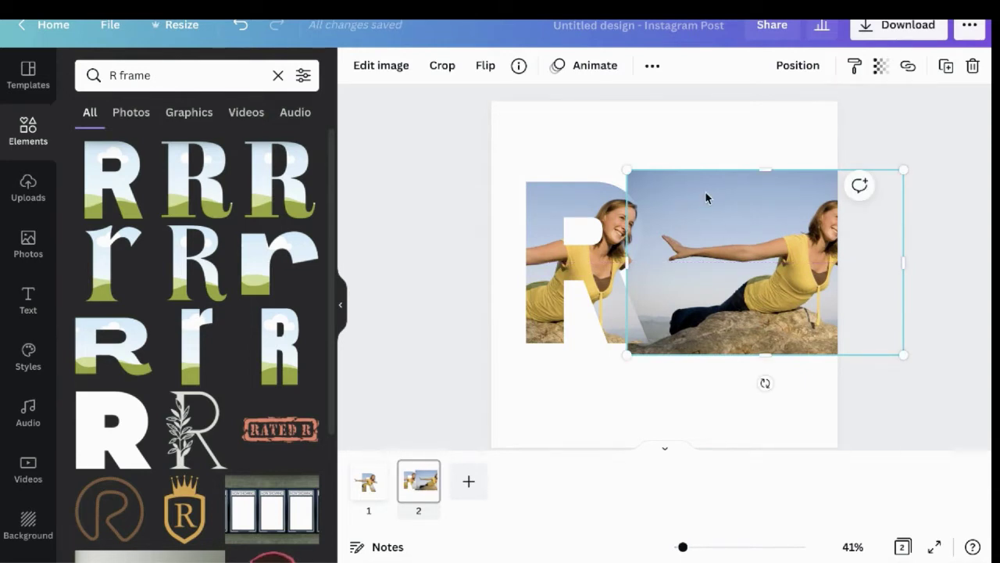
left_click(394, 72)
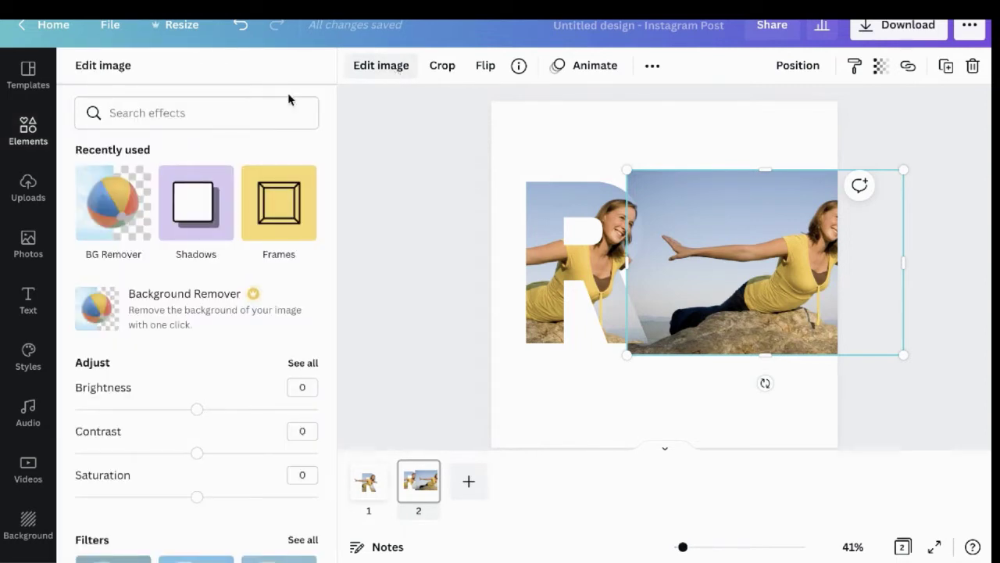
left_click(118, 201)
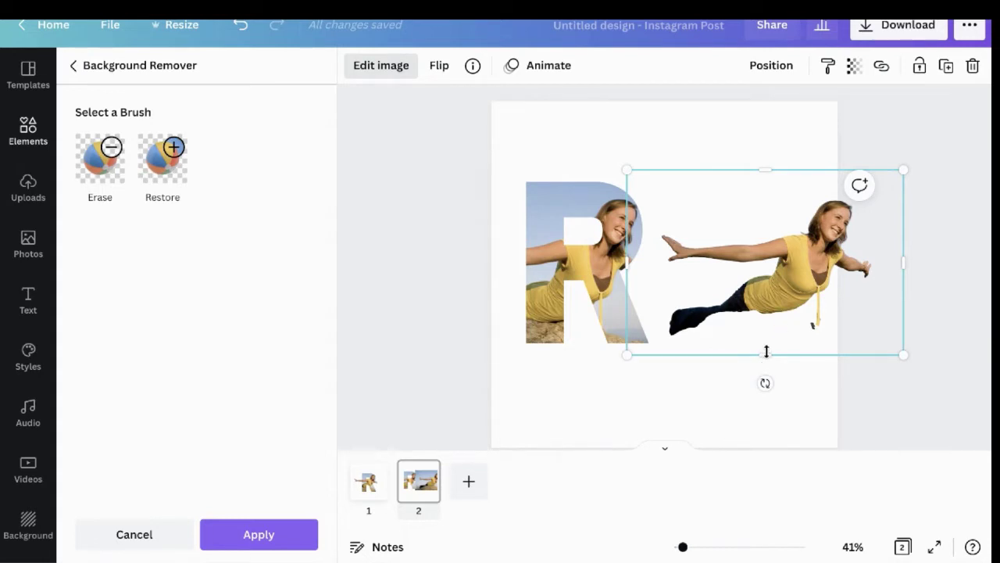
left_click_drag(767, 352, 770, 305)
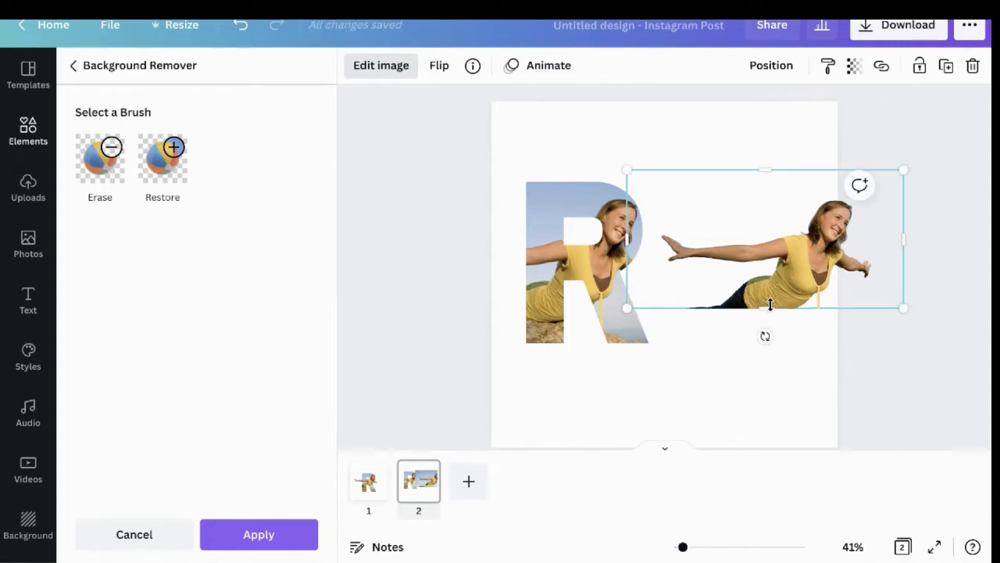
left_click(774, 139)
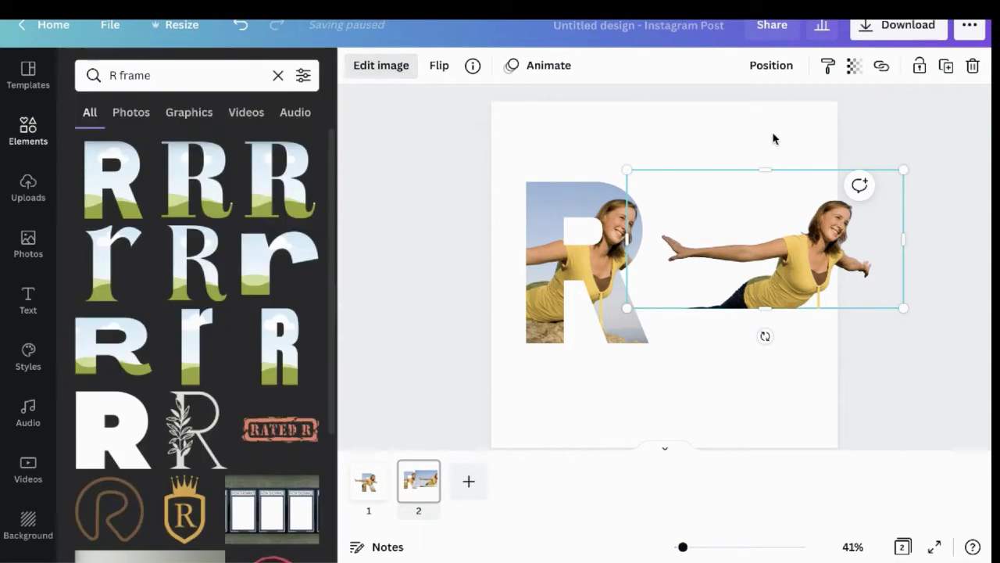
Bring the woman cutout forward in front of the R frame and move it so her hand overlaps the letter
left_click(784, 69)
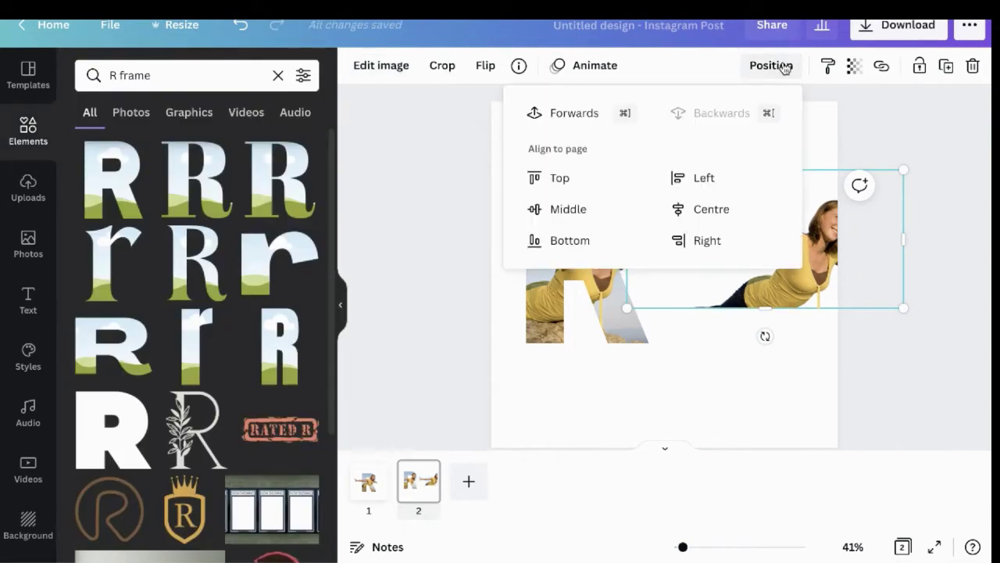
left_click(586, 116)
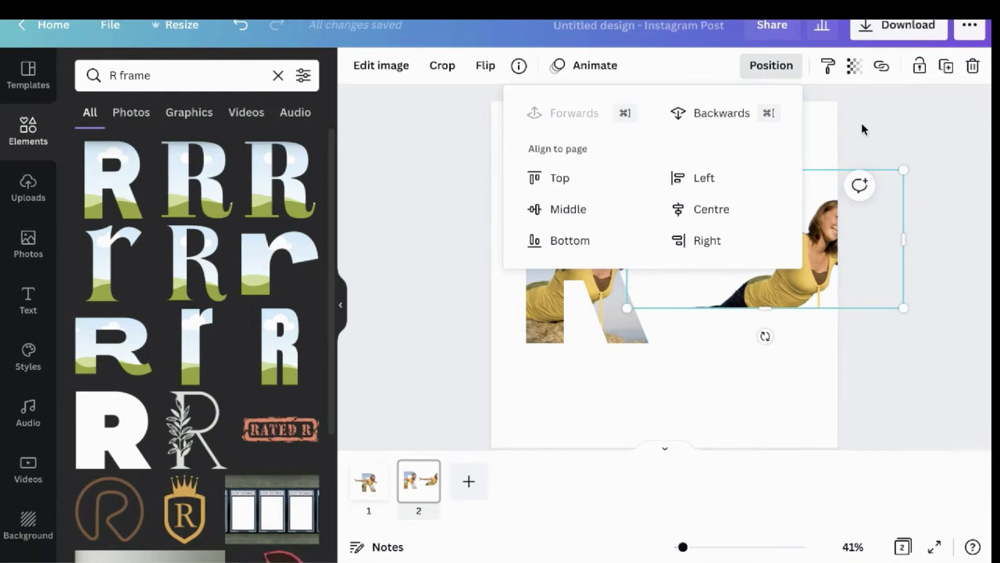
left_click(824, 147)
left_click(824, 148)
left_click(822, 250)
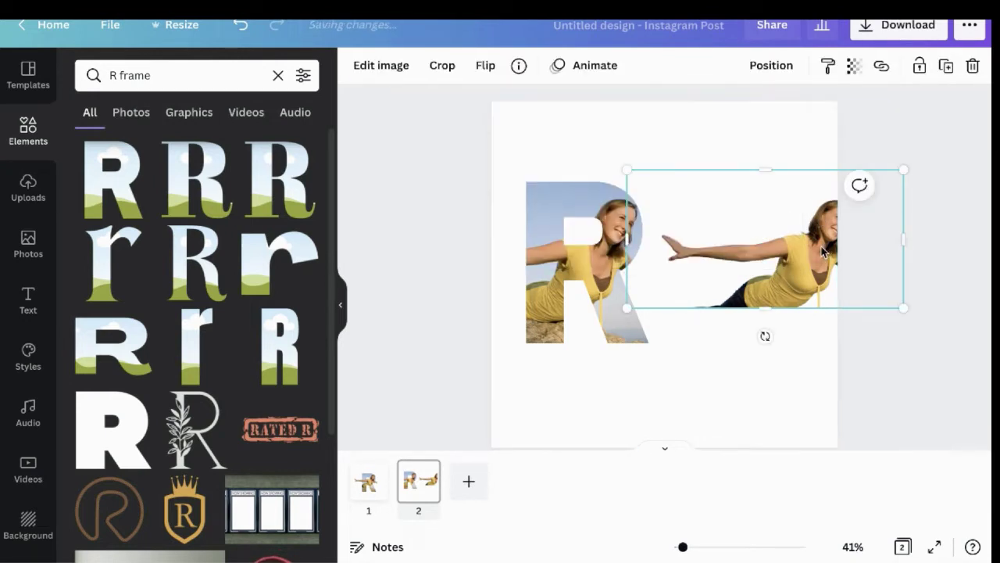
left_click_drag(821, 246, 792, 242)
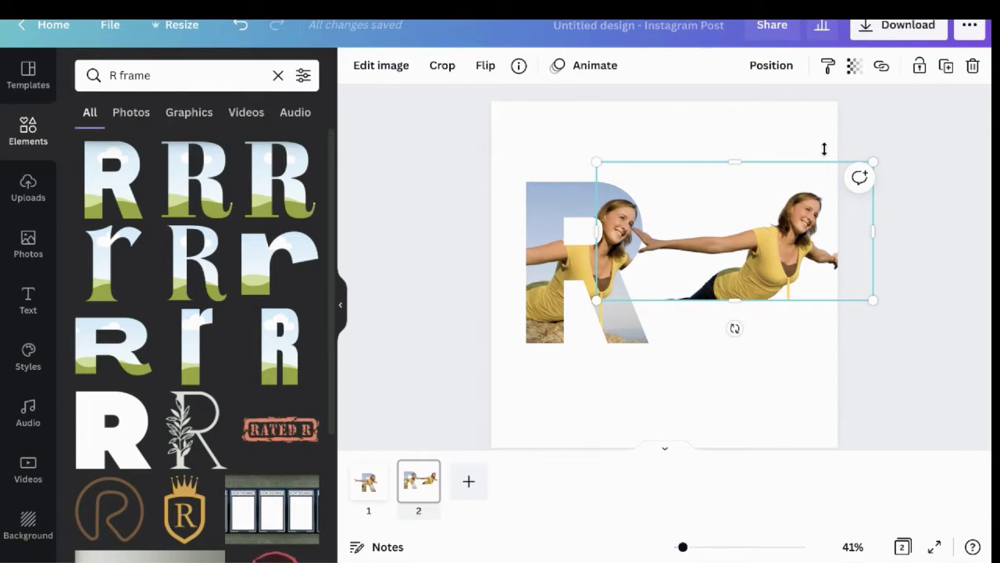
Set the woman cutout's transparency to 65
left_click(855, 72)
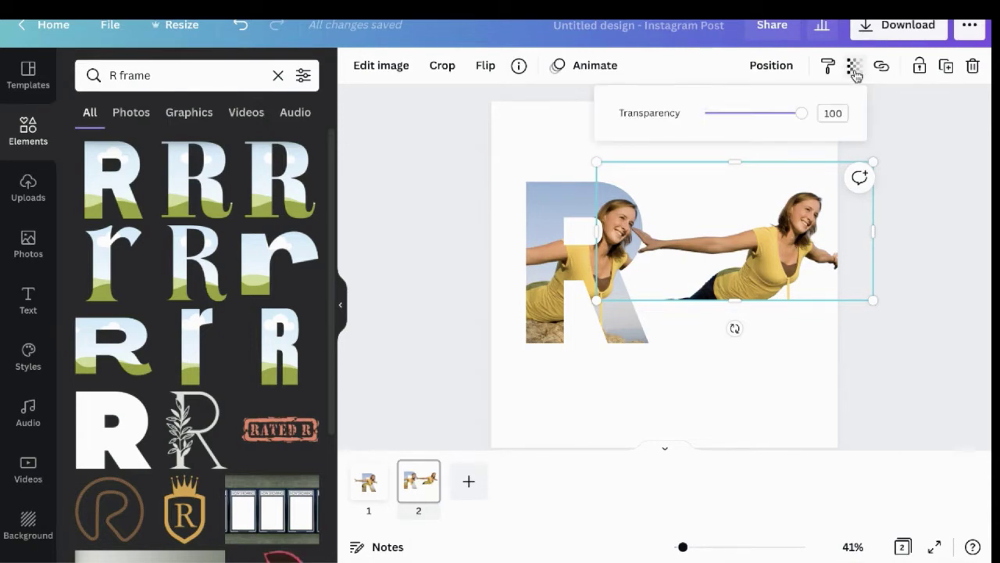
left_click(833, 113)
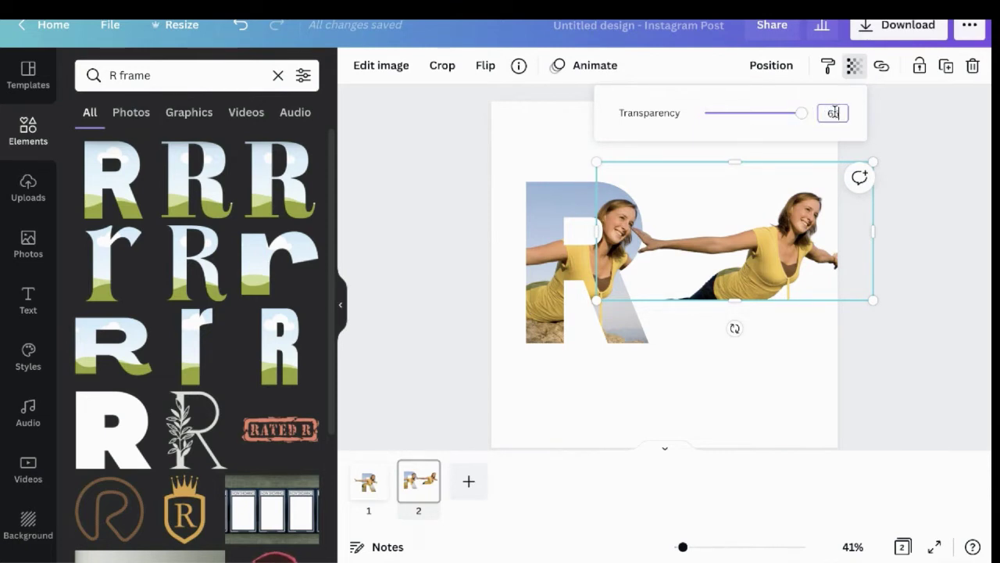
type("60")
key("Return")
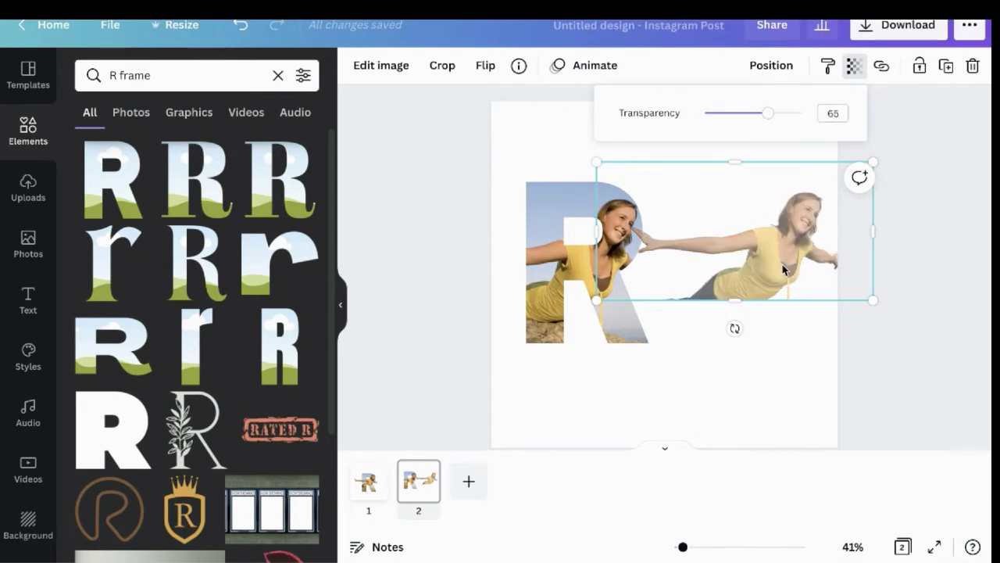
Move the semi-transparent cutout over the R frame and scale it so it lines up with the woman inside the letter
left_click_drag(782, 264, 599, 271)
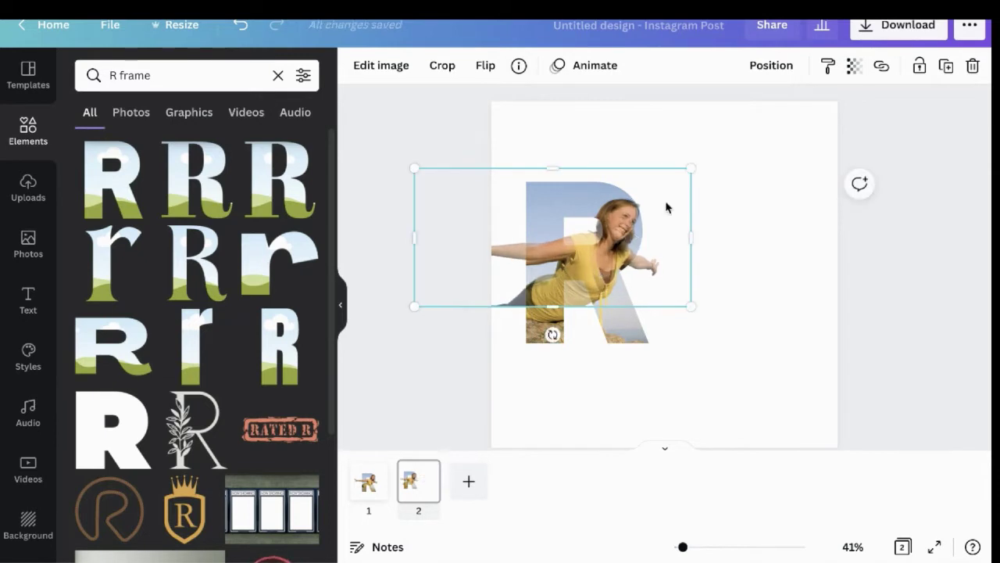
left_click_drag(692, 166, 725, 150)
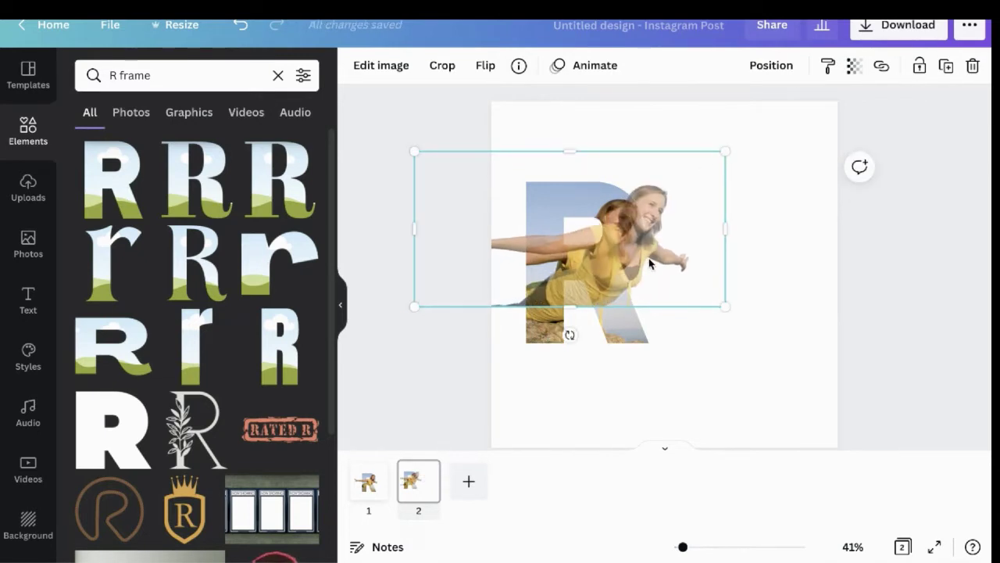
left_click_drag(650, 264, 623, 269)
left_click_drag(692, 160, 748, 132)
mouse_move(671, 263)
left_mouse_down()
mouse_move(636, 267)
mouse_move(618, 283)
mouse_move(664, 251)
left_mouse_up()
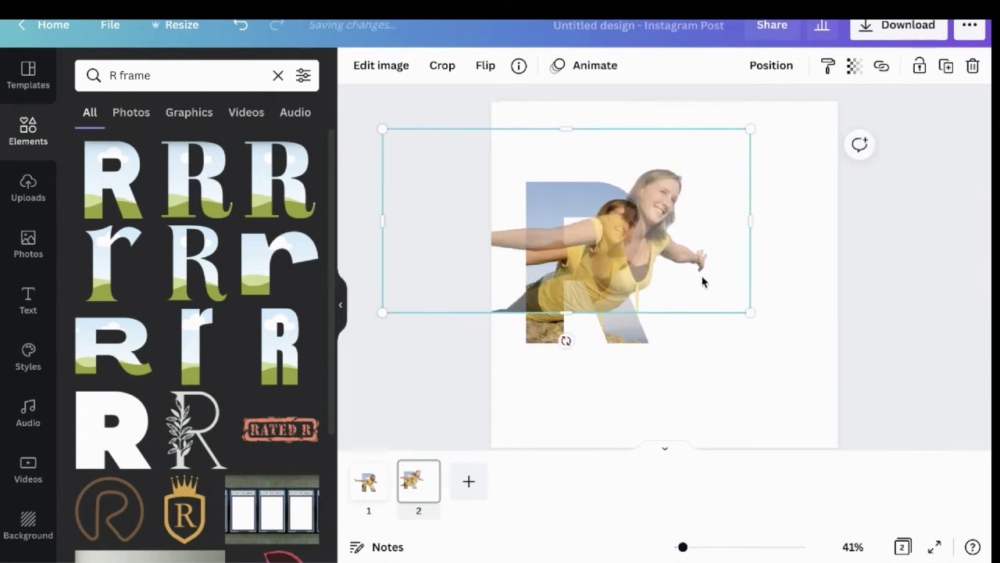
left_click_drag(750, 310, 706, 290)
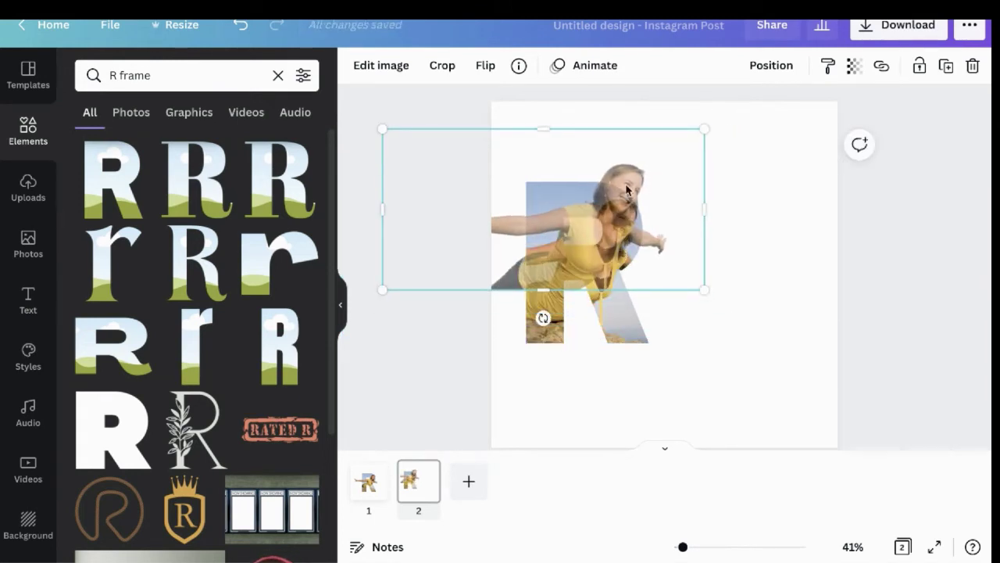
left_click_drag(626, 185, 623, 214)
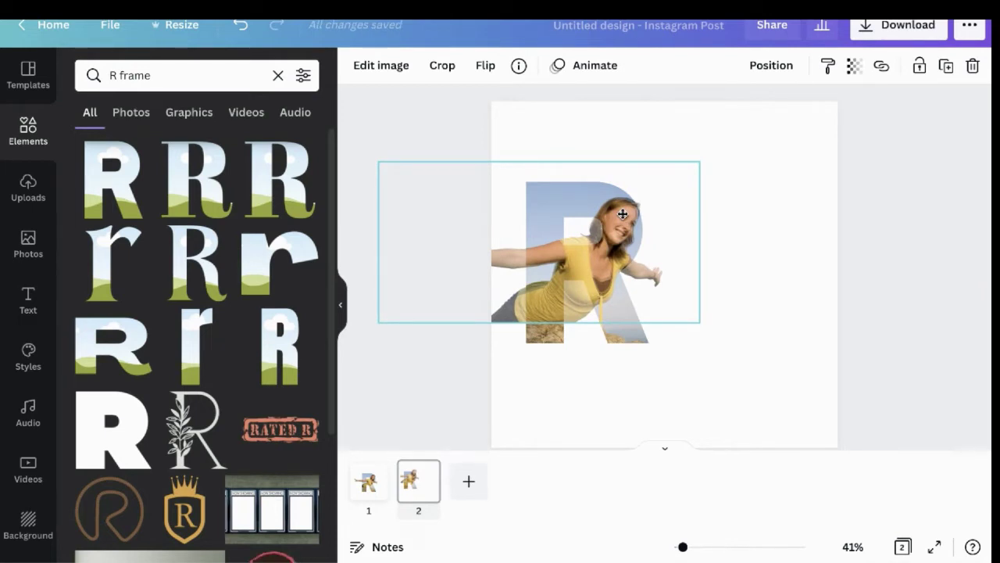
left_click_drag(623, 214, 623, 218)
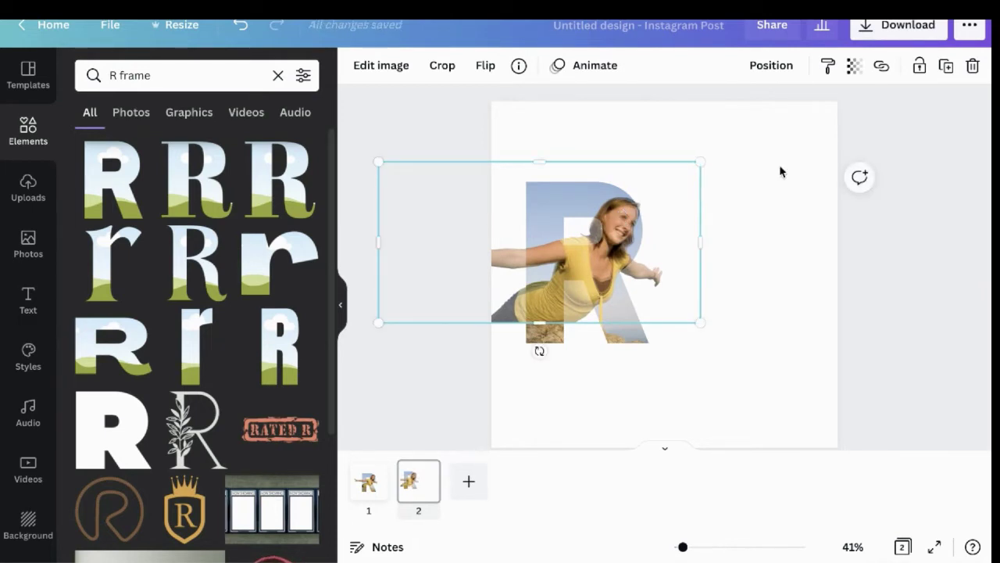
Set the aligned cutout's transparency back to 100
left_click(853, 67)
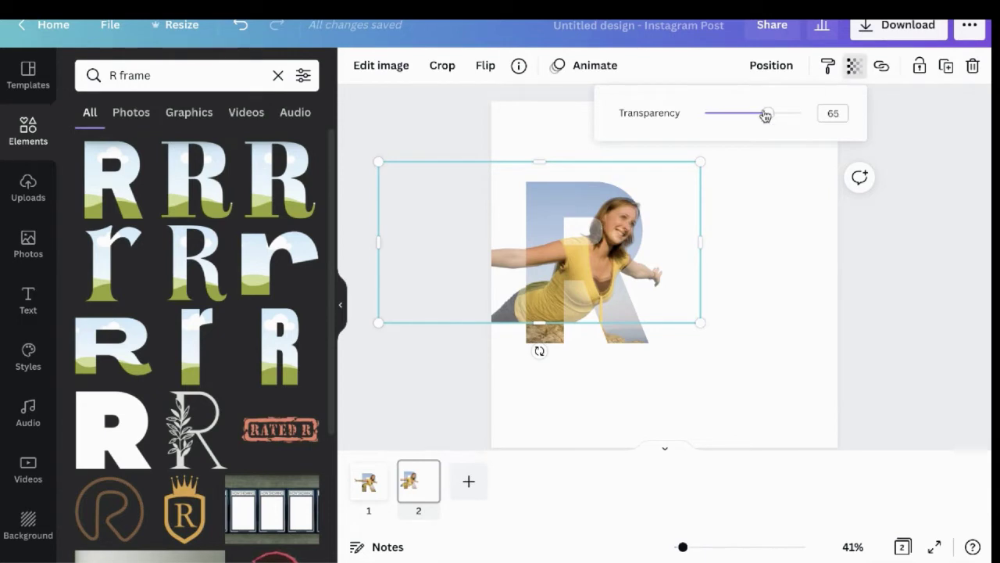
left_click_drag(765, 117, 826, 118)
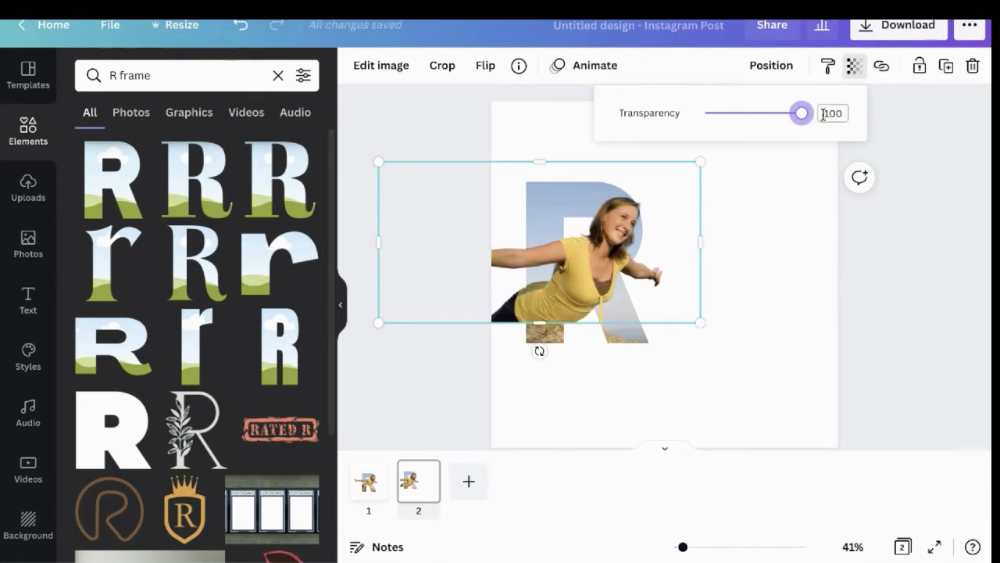
left_click(790, 205)
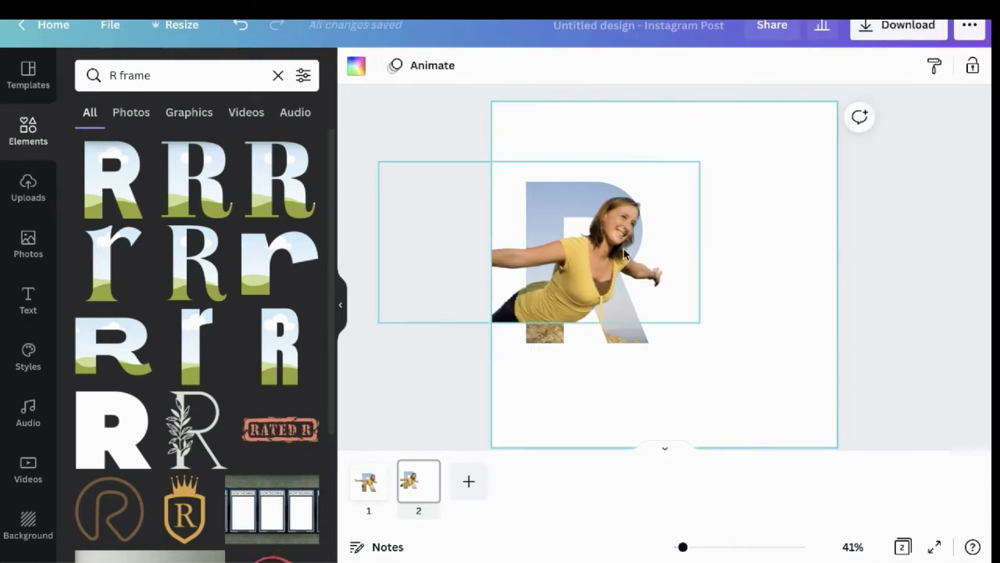
Shrink the cutout slightly, adjust its lower crop and nudge it so the woman sits in front of the R
left_click(600, 275)
mouse_move(600, 275)
left_mouse_down()
mouse_move(619, 271)
mouse_move(609, 272)
left_mouse_up()
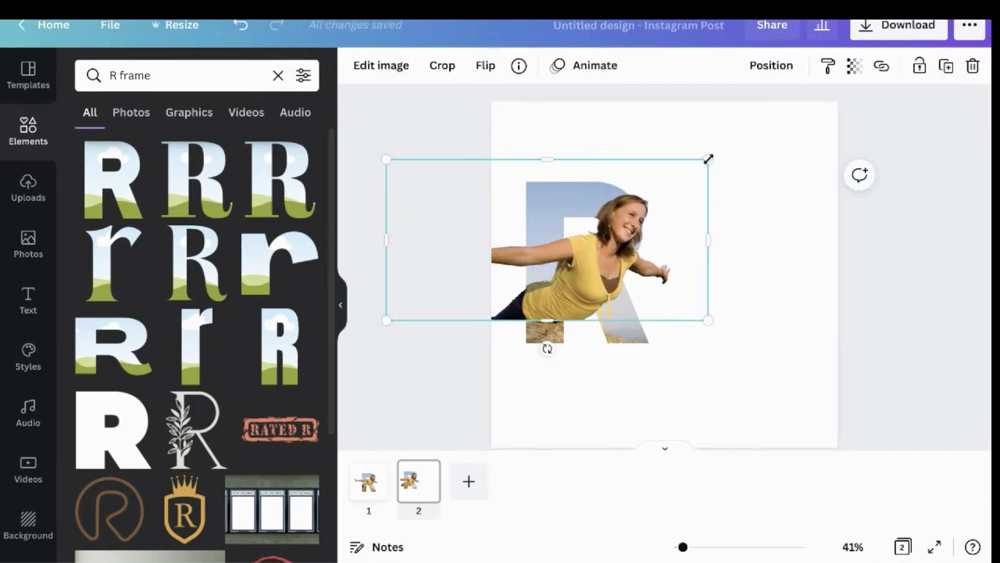
left_click_drag(705, 159, 698, 165)
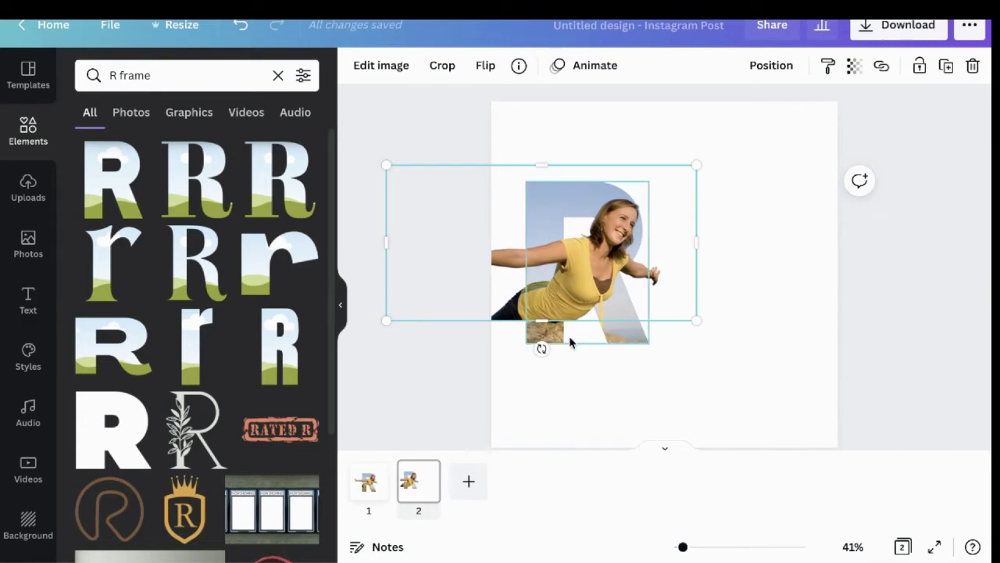
mouse_move(542, 317)
left_mouse_down()
mouse_move(543, 298)
mouse_move(545, 317)
left_mouse_up()
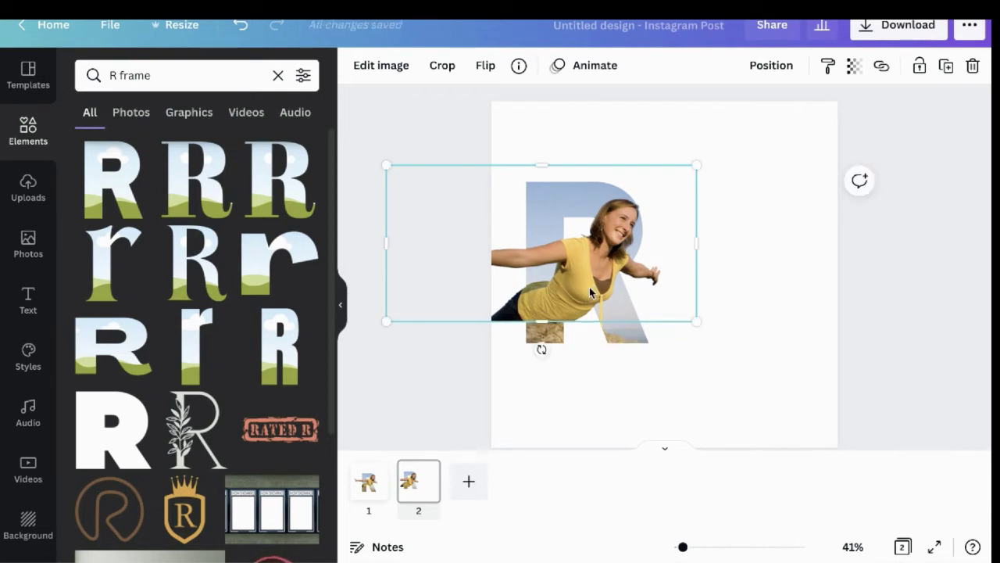
left_click_drag(587, 292, 592, 287)
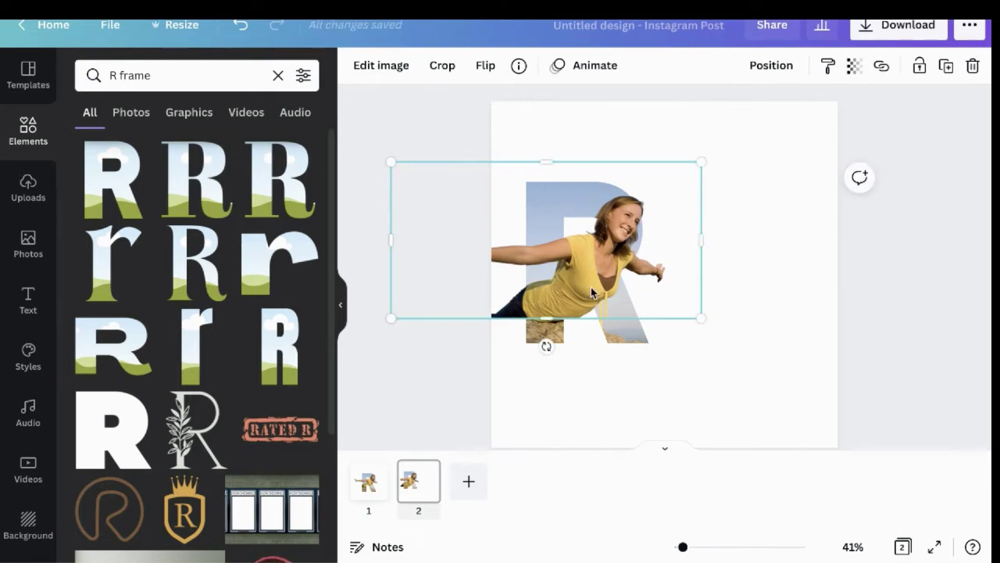
left_click(786, 286)
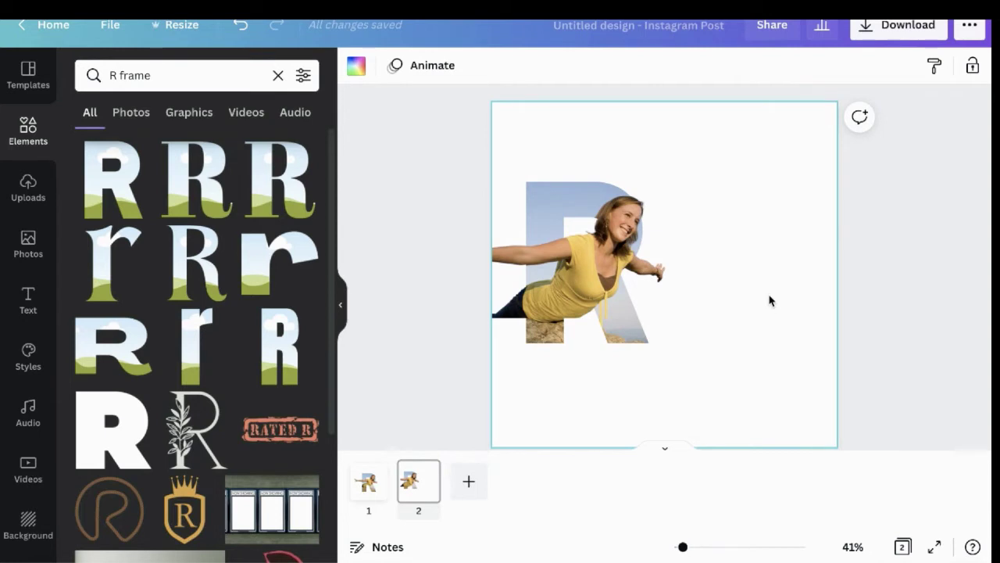
Unlock the R photo frame and group it with the woman cutout
left_click_drag(702, 372, 529, 382)
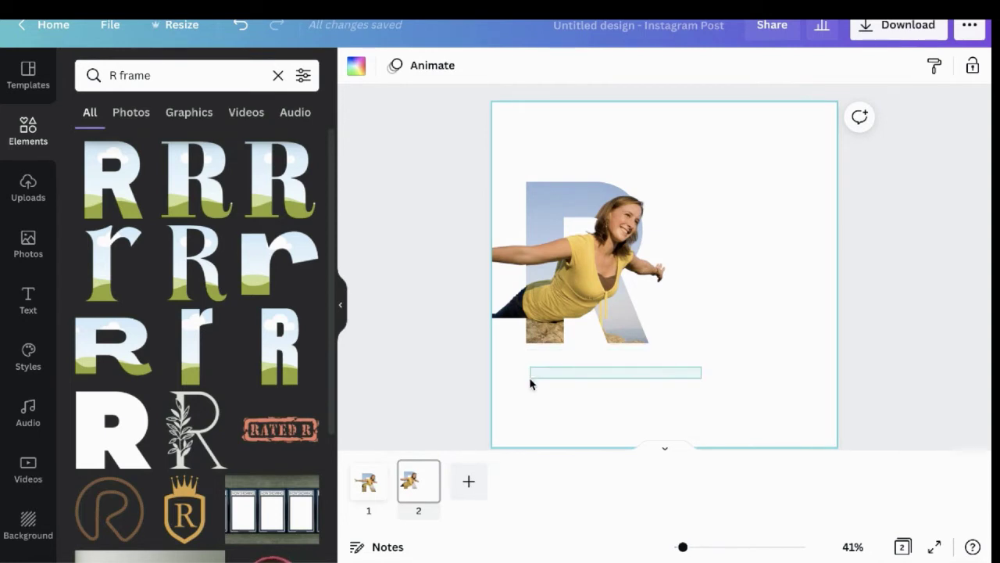
left_click(646, 339)
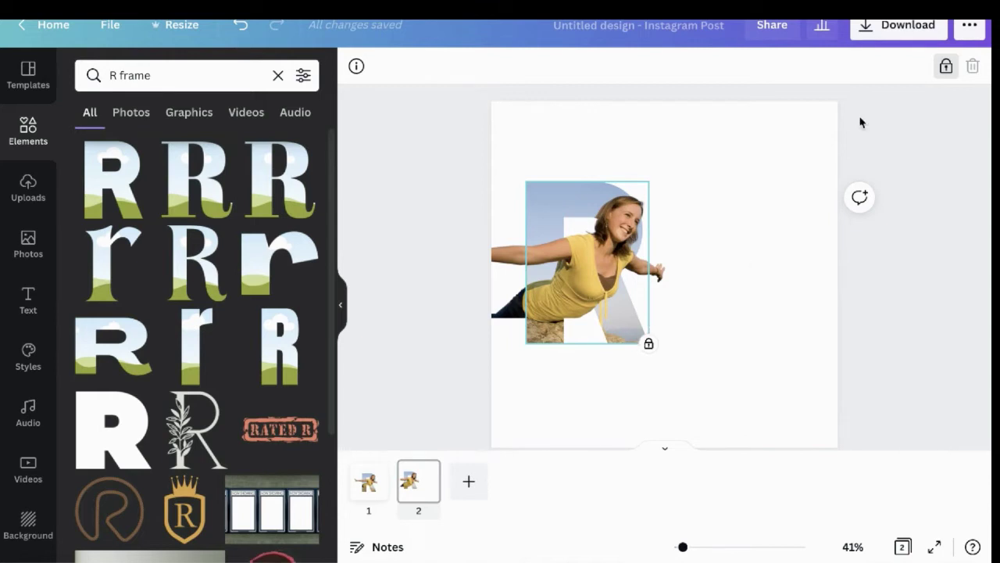
left_click(946, 66)
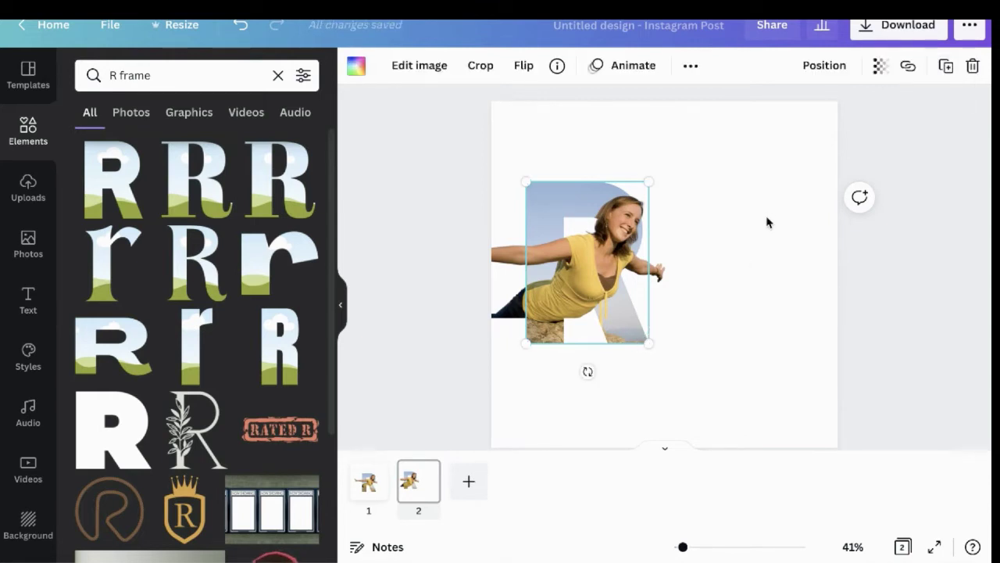
left_click(719, 318)
left_click_drag(738, 375, 480, 162)
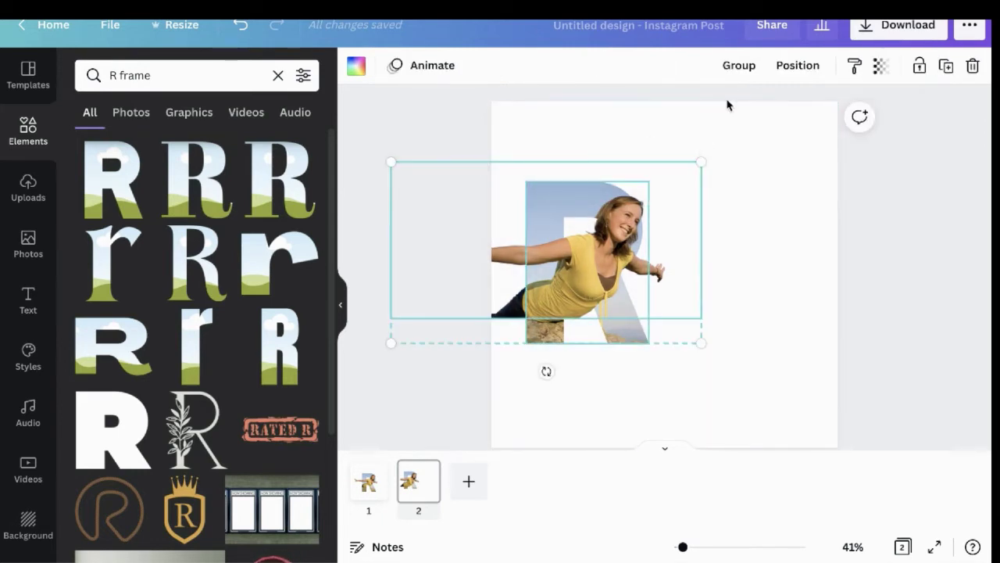
left_click(737, 69)
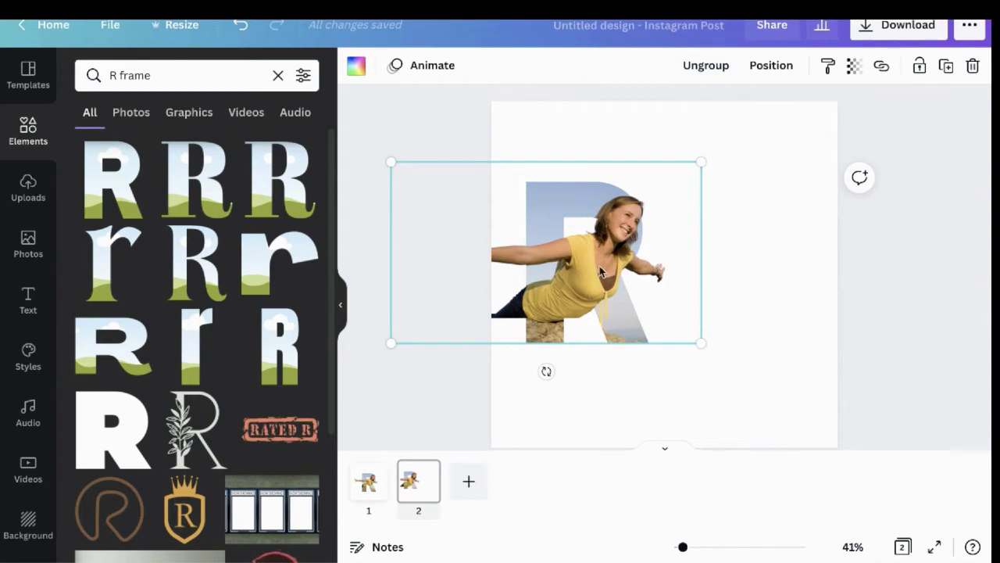
Move the grouped R and woman toward the page centre and enlarge the group so the letter fills most of the page height
left_click_drag(599, 266, 671, 286)
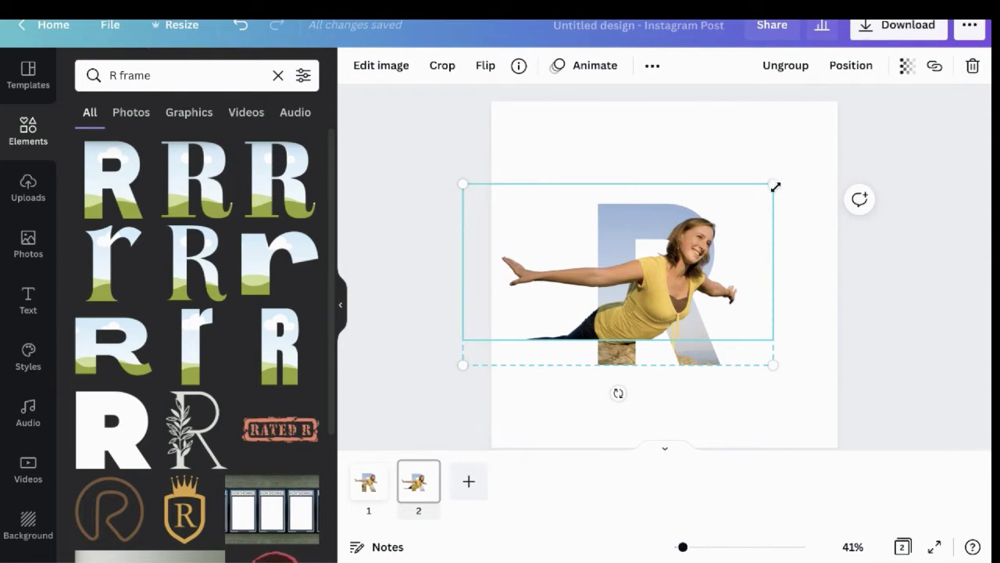
left_click_drag(775, 187, 821, 117)
left_click_drag(738, 294, 683, 280)
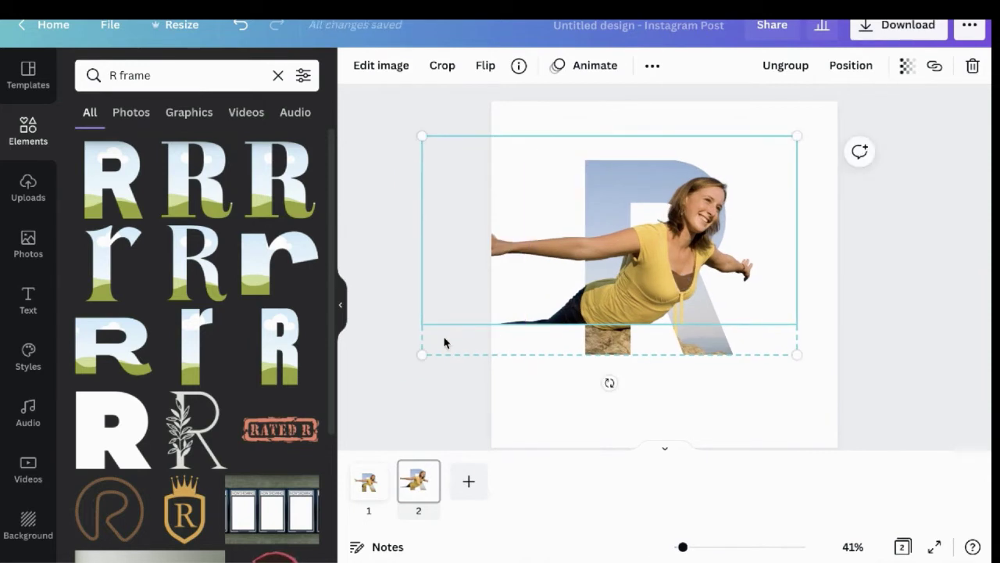
left_click_drag(422, 350, 341, 411)
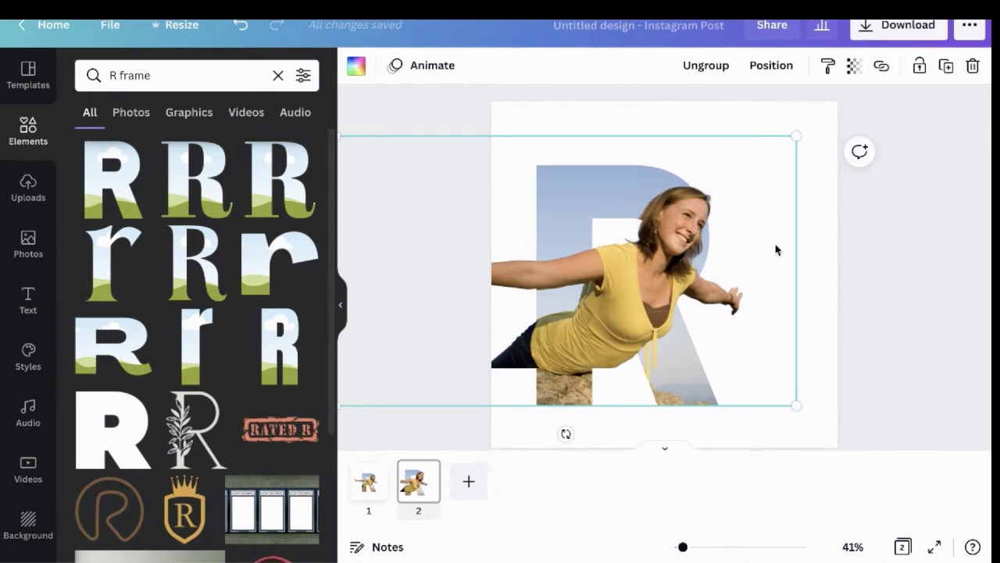
Set the page background to the dark brown from the woman cutout's photo colours
left_click(828, 208)
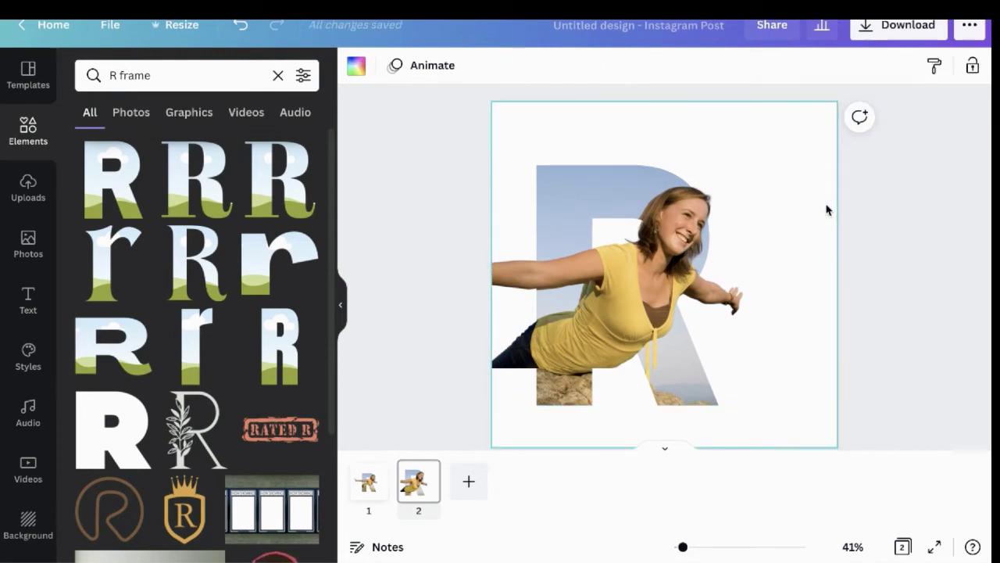
left_click(357, 71)
scroll(232, 383, "down", 5)
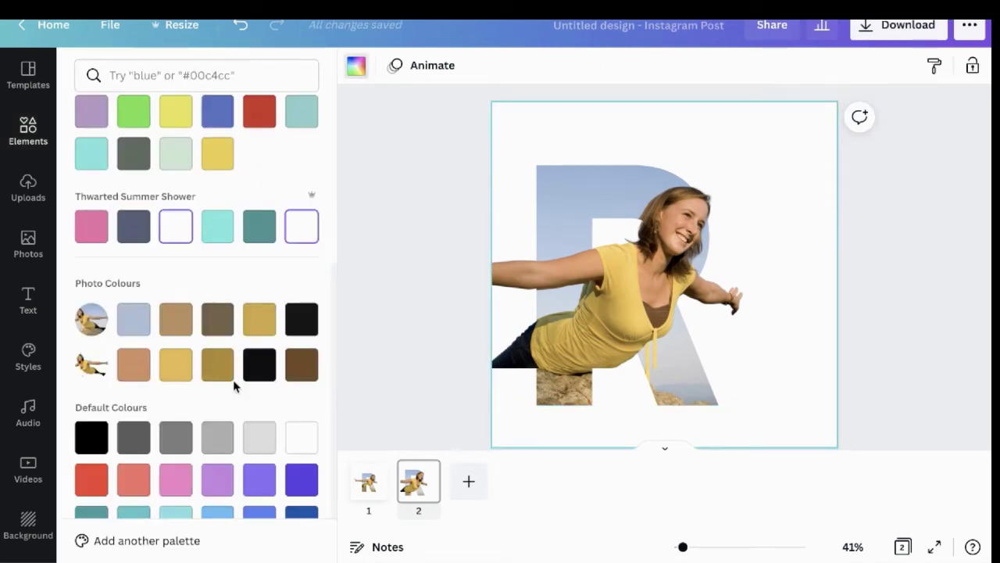
left_click(310, 365)
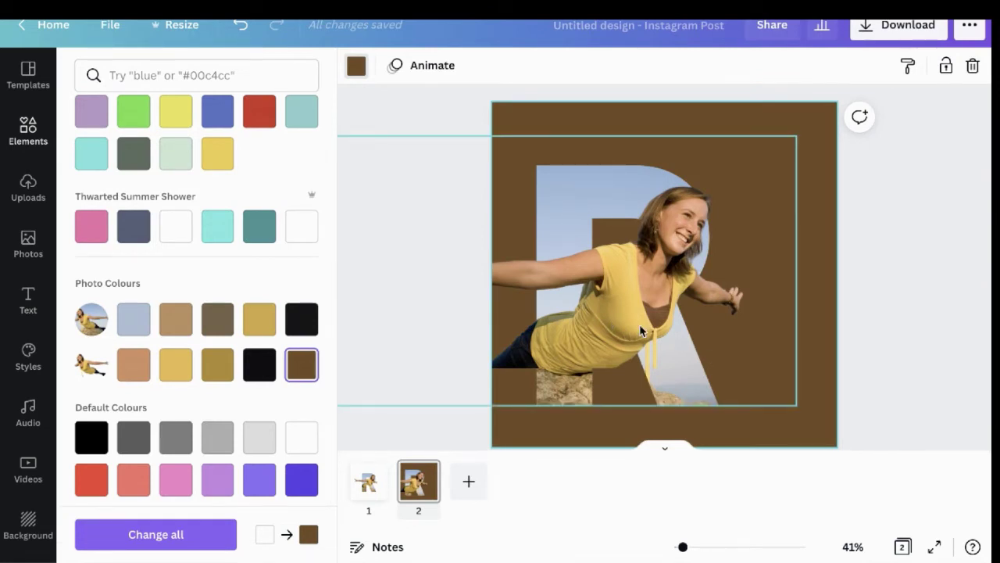
Add a third page with a white background and insert a rounded letter O photo frame found by searching "o frame"
left_click(470, 481)
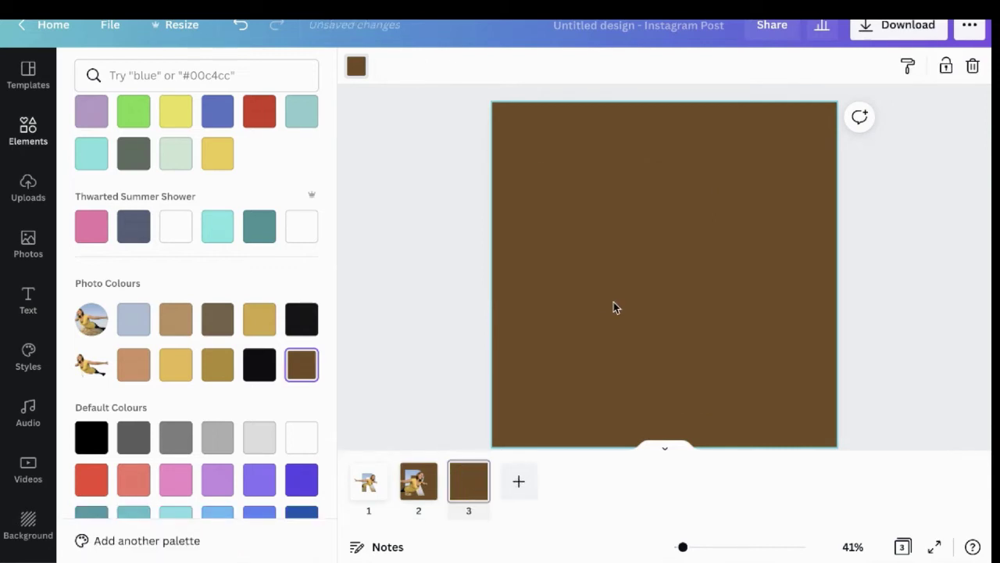
left_click(306, 229)
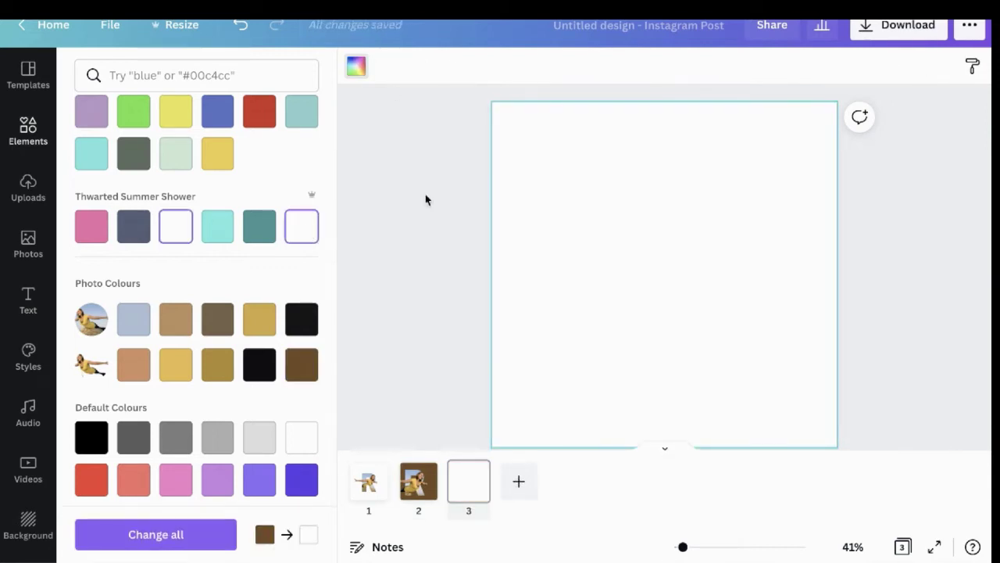
left_click(28, 133)
left_click(166, 72)
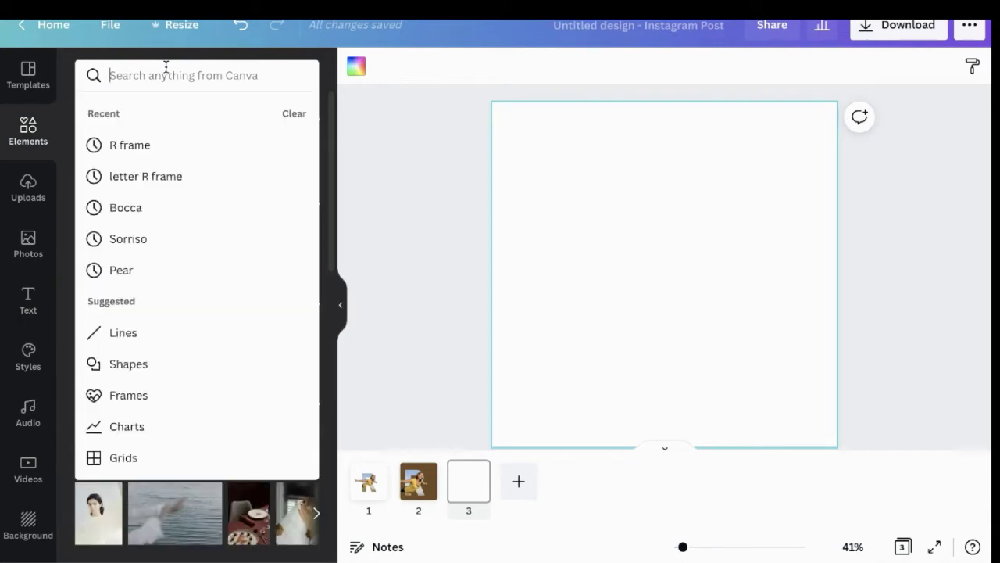
type("o frame")
key("Return")
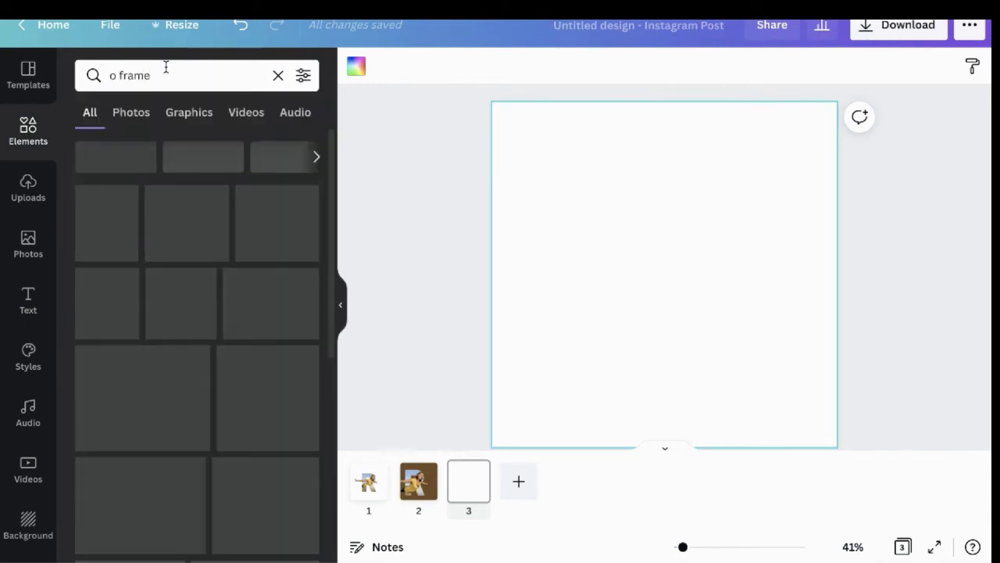
left_click(121, 191)
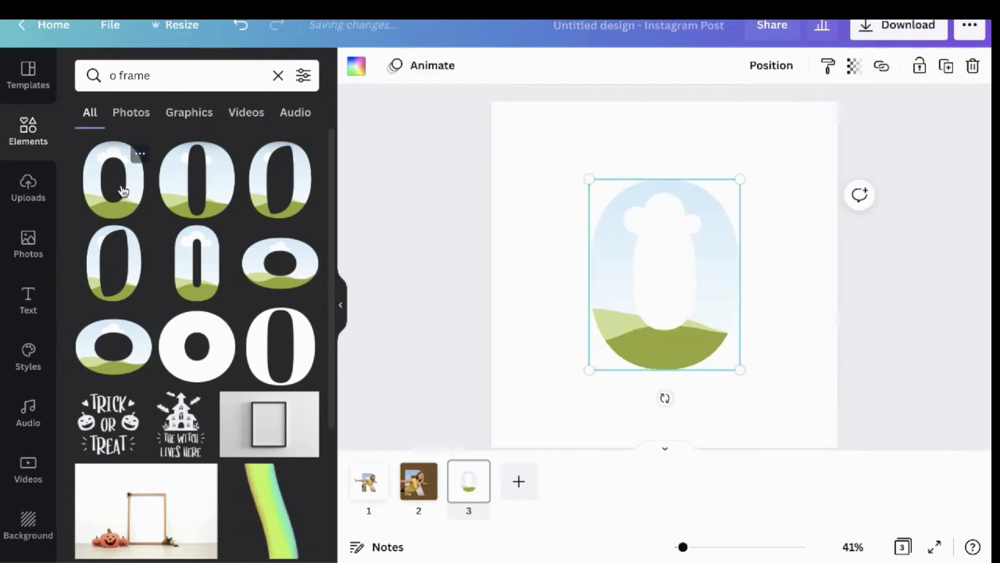
Search the photos for "mountain", fill the O frame with the wide snowy mountain photo and shrink the frame to under half its size
left_click(28, 249)
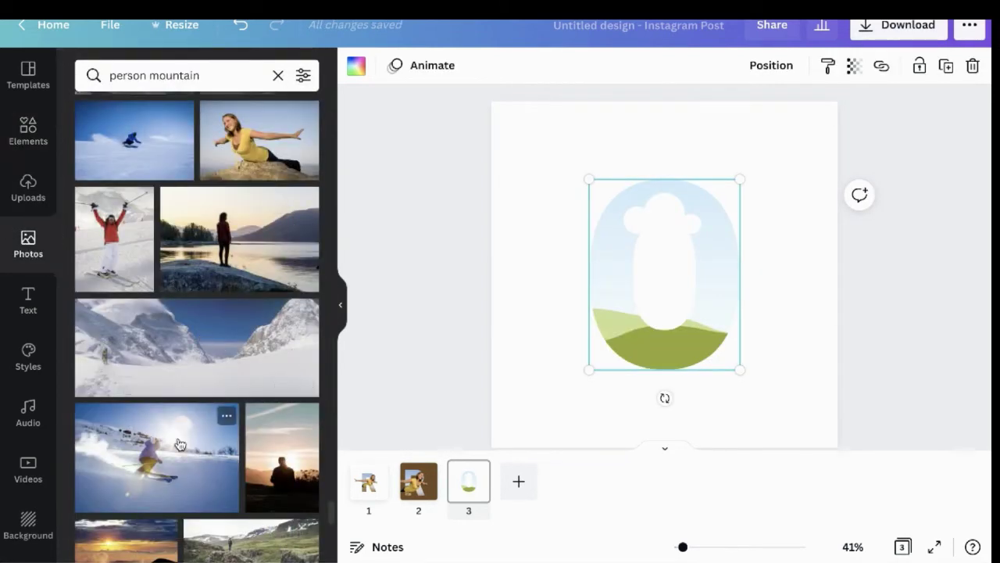
scroll(131, 342, "down", 2)
scroll(157, 351, "down", 5)
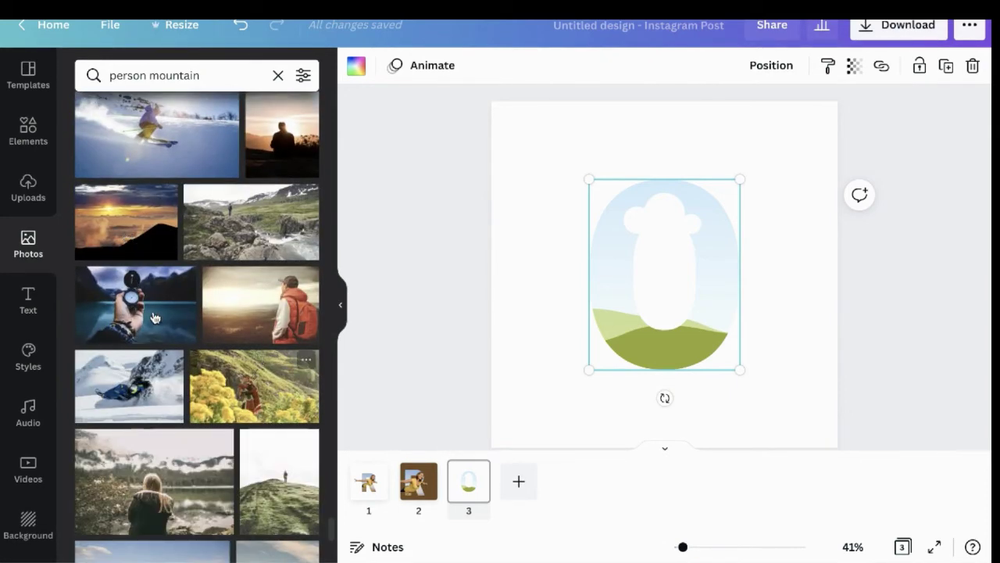
double_click(129, 75)
key("BackSpace")
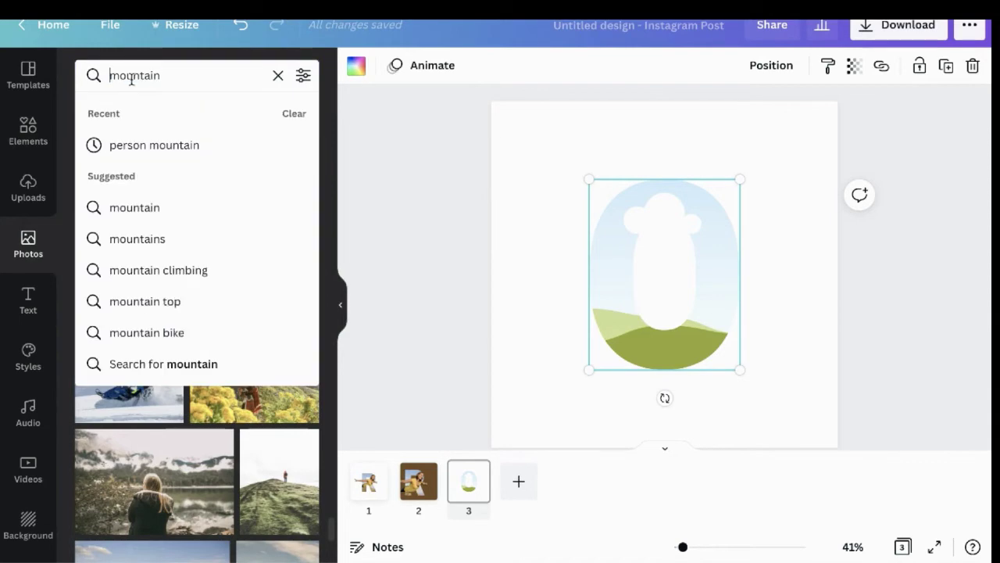
key("Return")
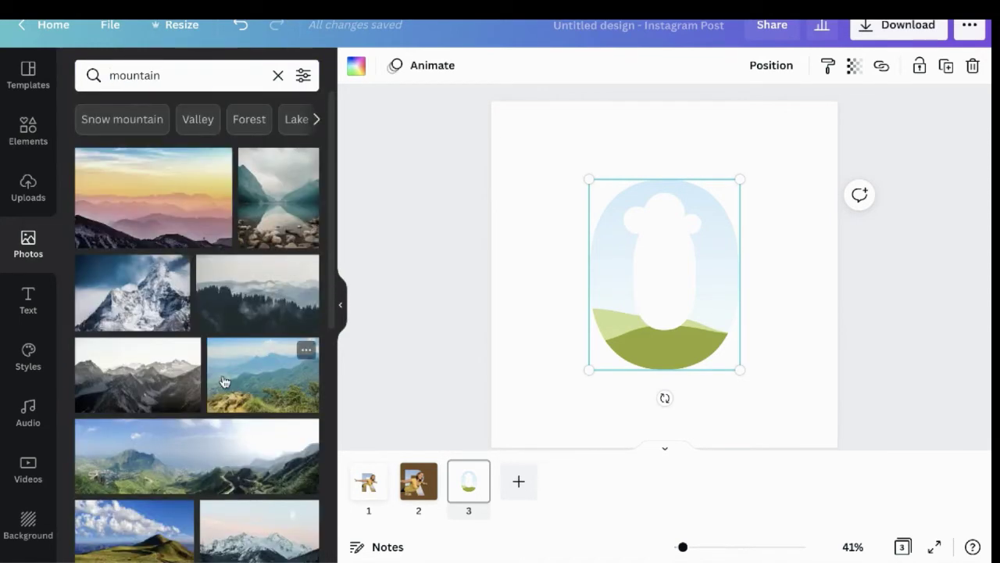
scroll(222, 375, "down", 8)
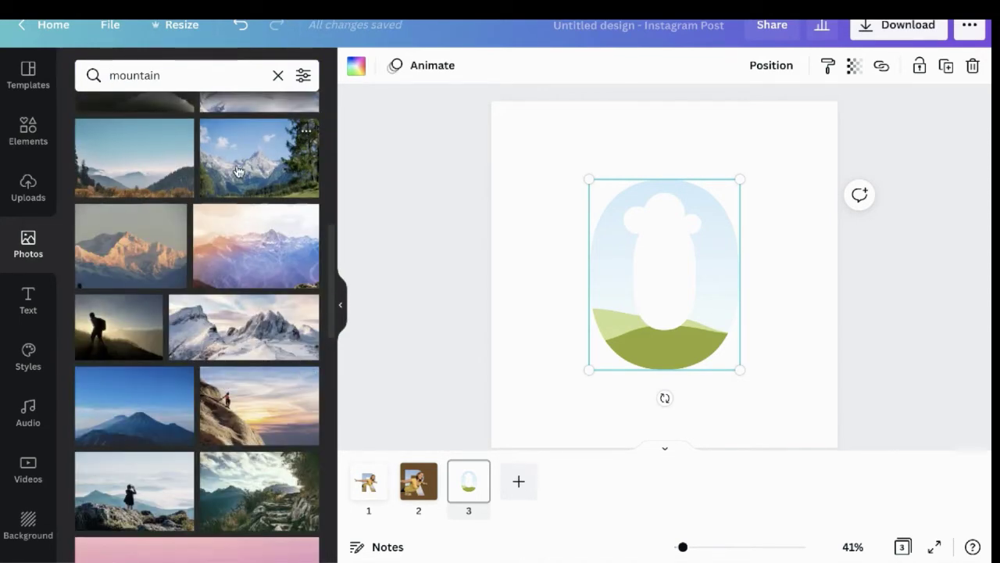
left_click_drag(244, 328, 594, 266)
left_click_drag(740, 368, 686, 317)
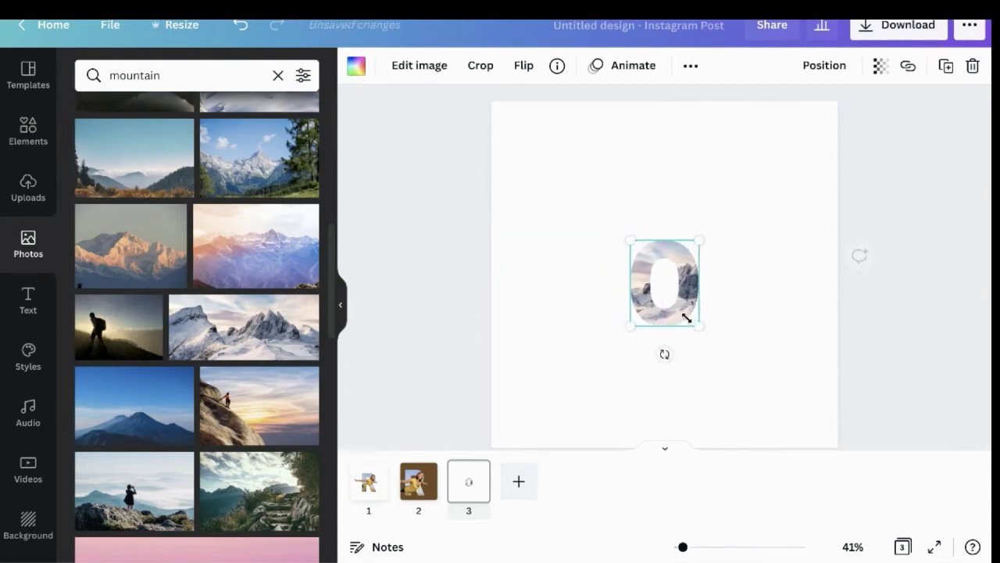
Search the elements for "letter frame" and look through the results for letter-shaped photo frames
left_click(31, 140)
scroll(225, 302, "down", 5)
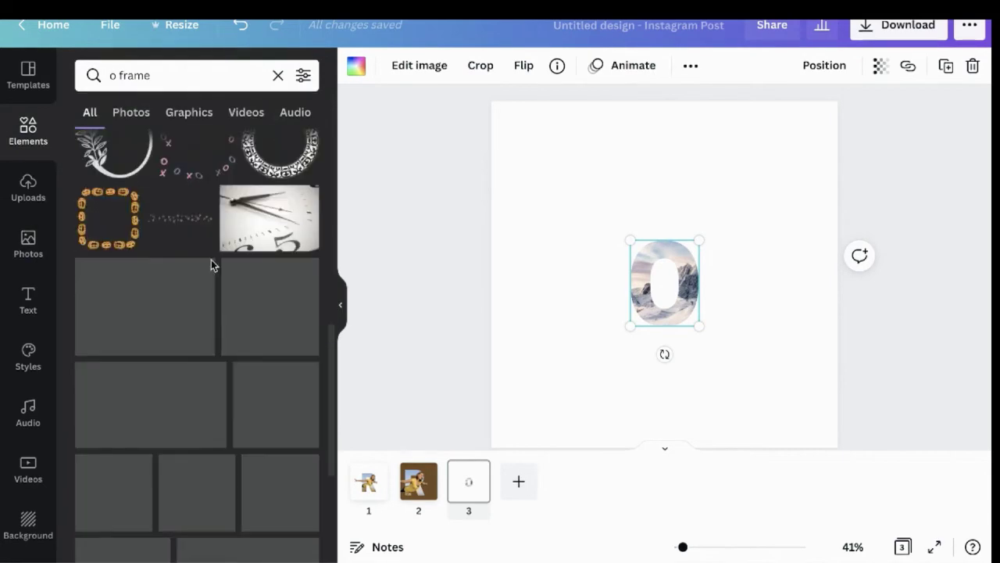
left_click(130, 76)
type("le")
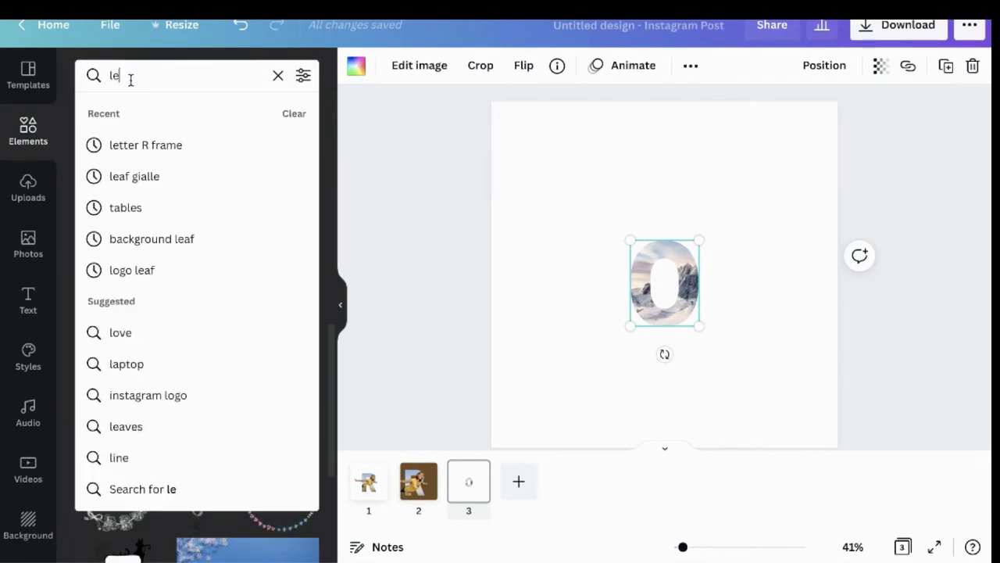
type("tter framme")
key("Return")
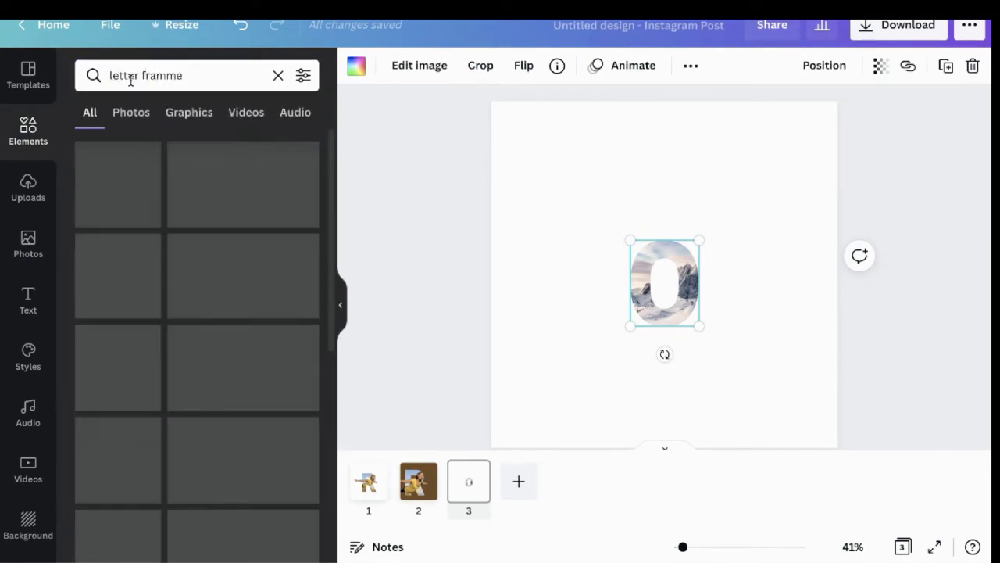
left_click(164, 75)
key("Escape")
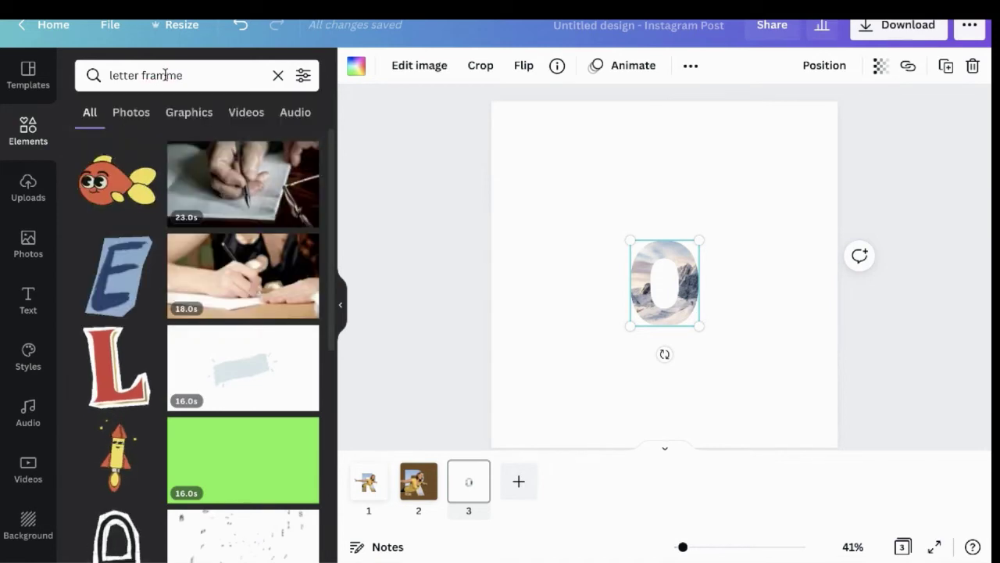
left_click(181, 76)
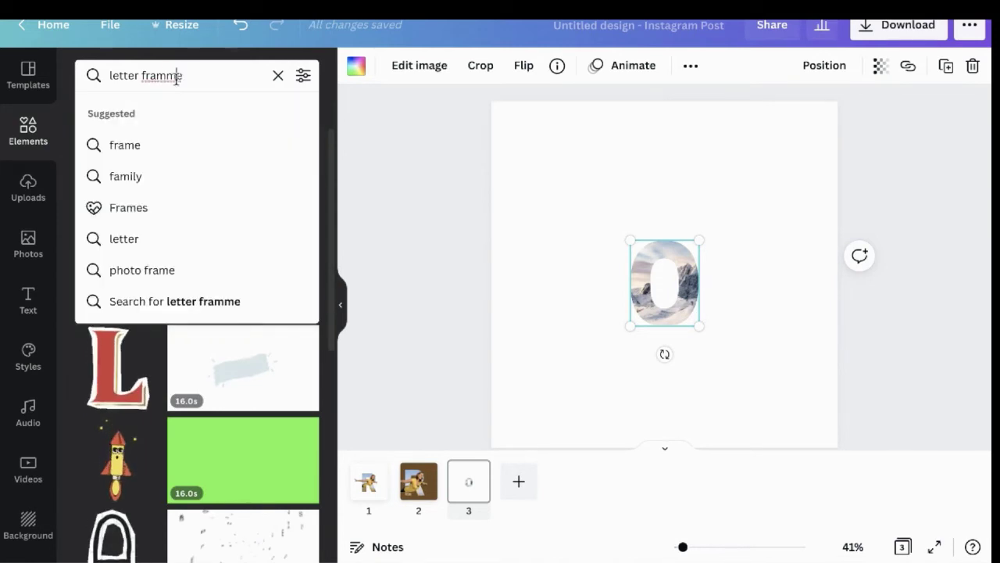
key("BackSpace")
key("Return")
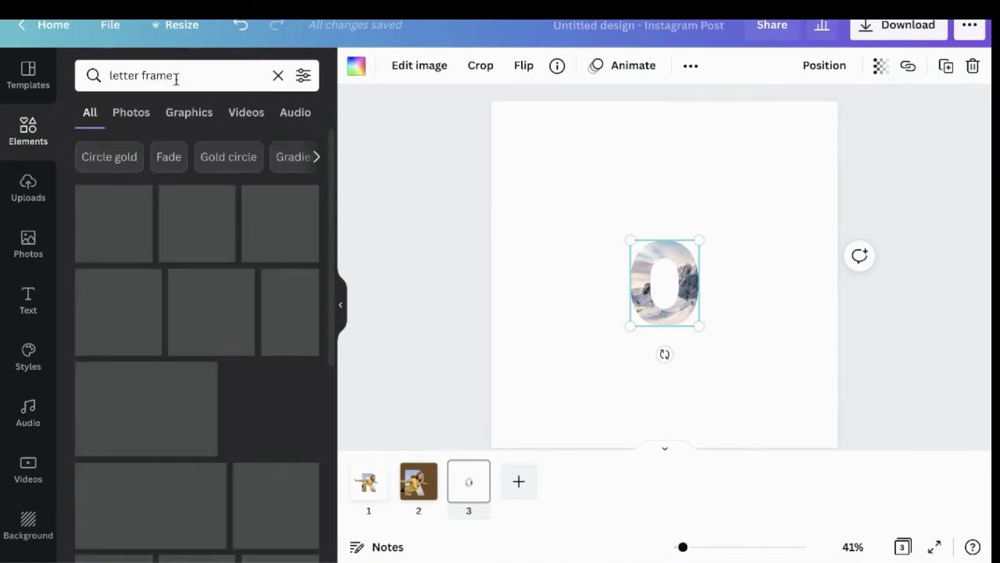
scroll(201, 279, "down", 3)
scroll(201, 275, "down", 5)
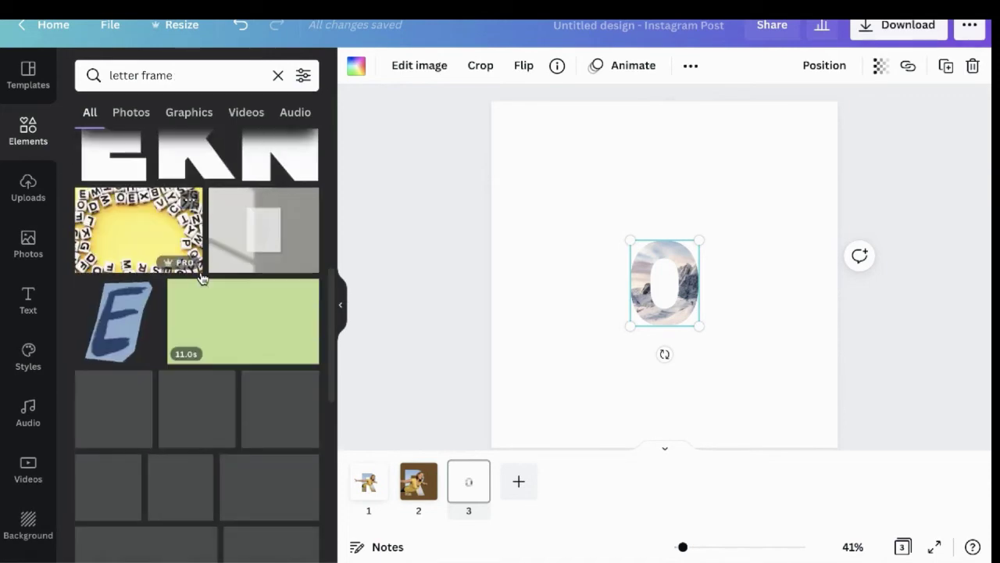
Search the elements for "A frame" and look through the graphics results for a letter A frame
double_click(129, 76)
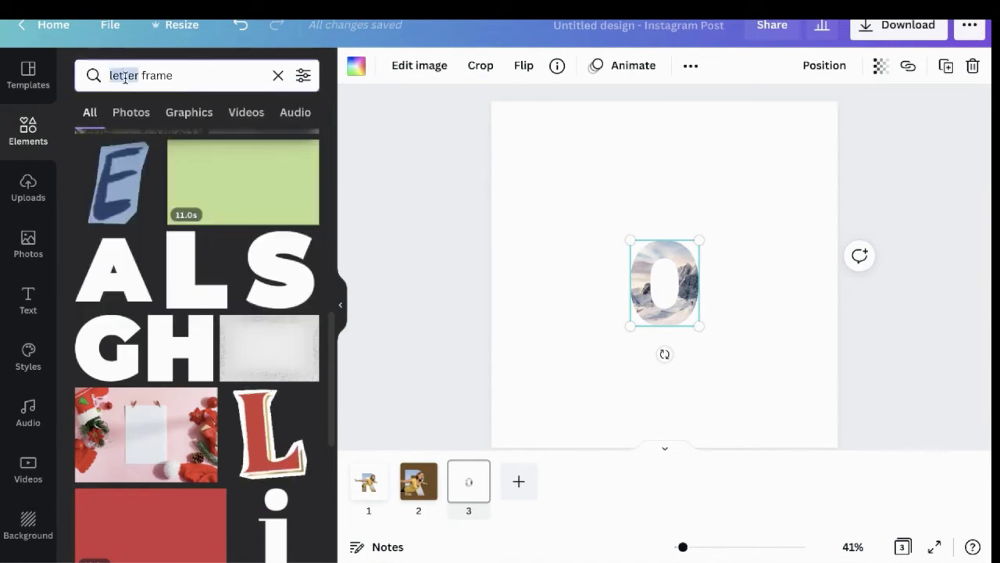
type("A")
key("Return")
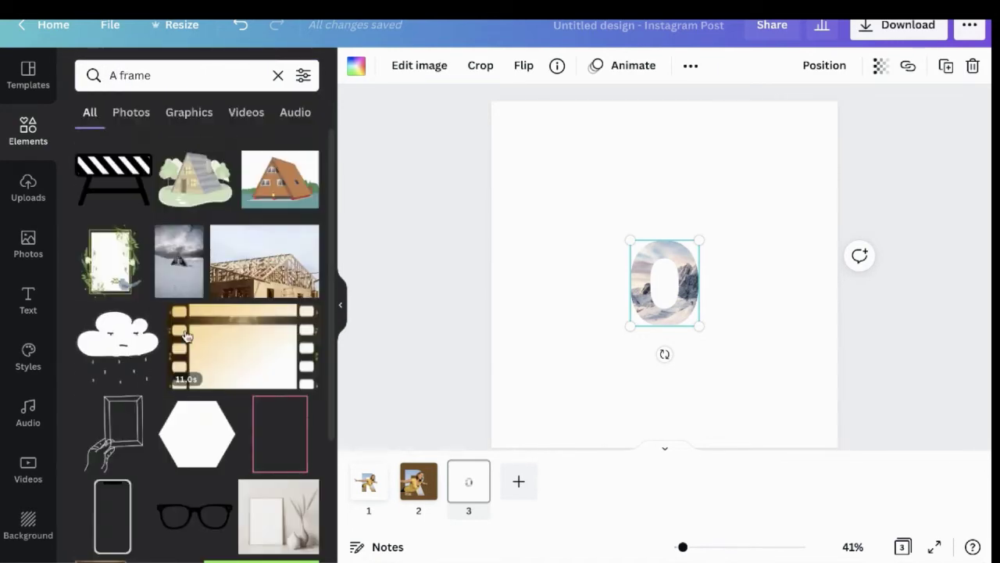
left_click(202, 116)
scroll(221, 394, "down", 5)
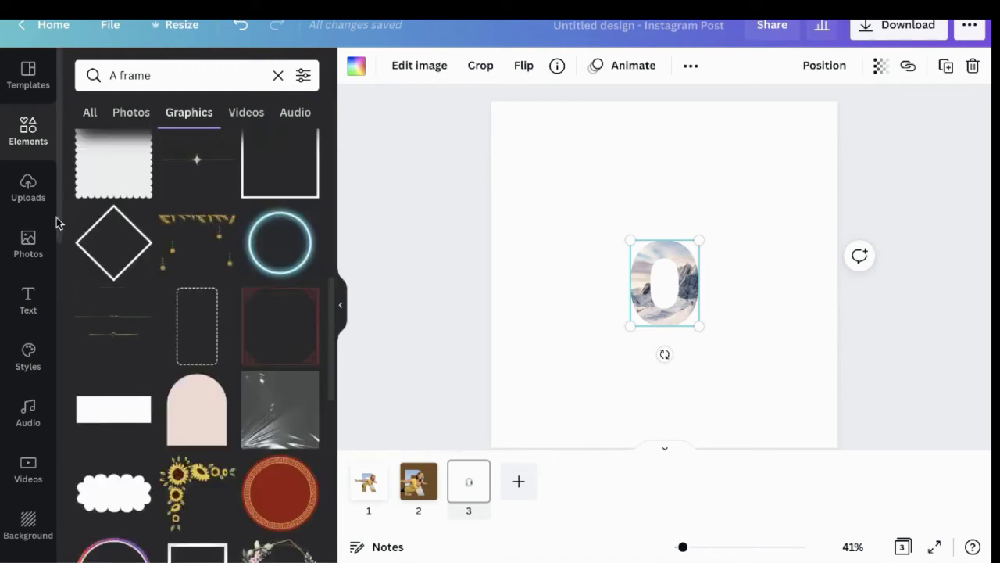
Insert the letter C frame from the full frames collection, shrink it and place it at the page's left edge
left_click(30, 138)
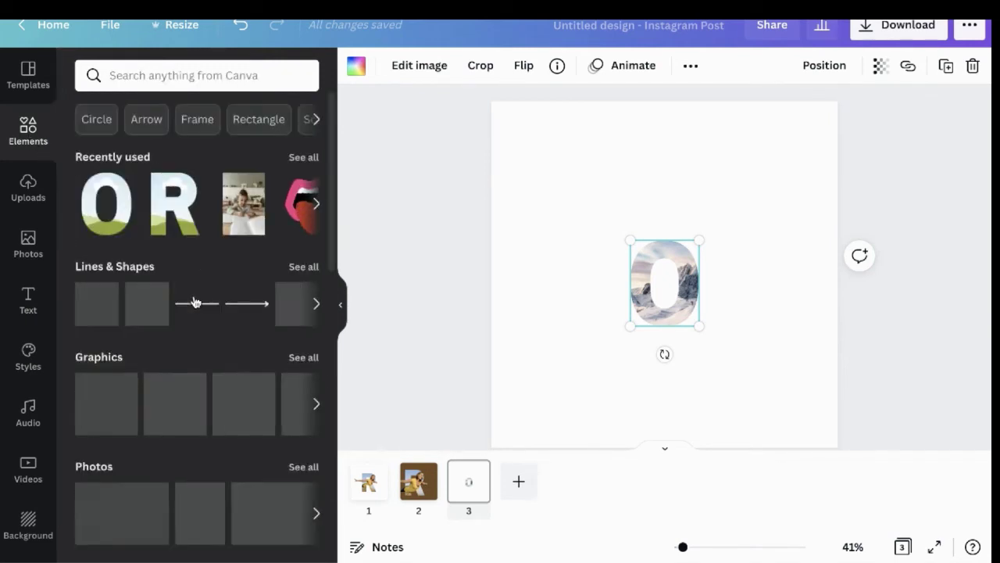
scroll(195, 302, "down", 7)
scroll(195, 302, "down", 3)
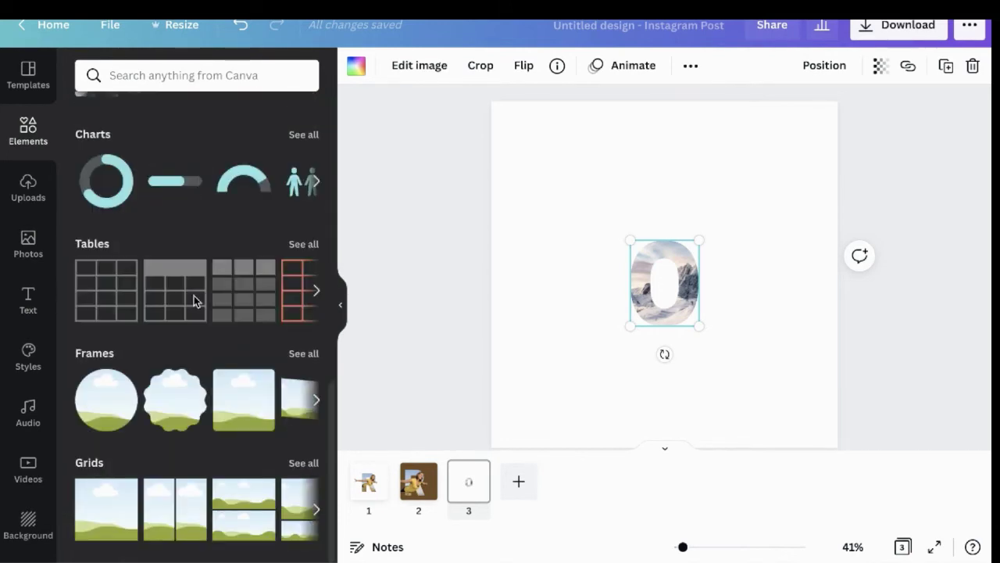
left_click(304, 354)
scroll(236, 370, "down", 5)
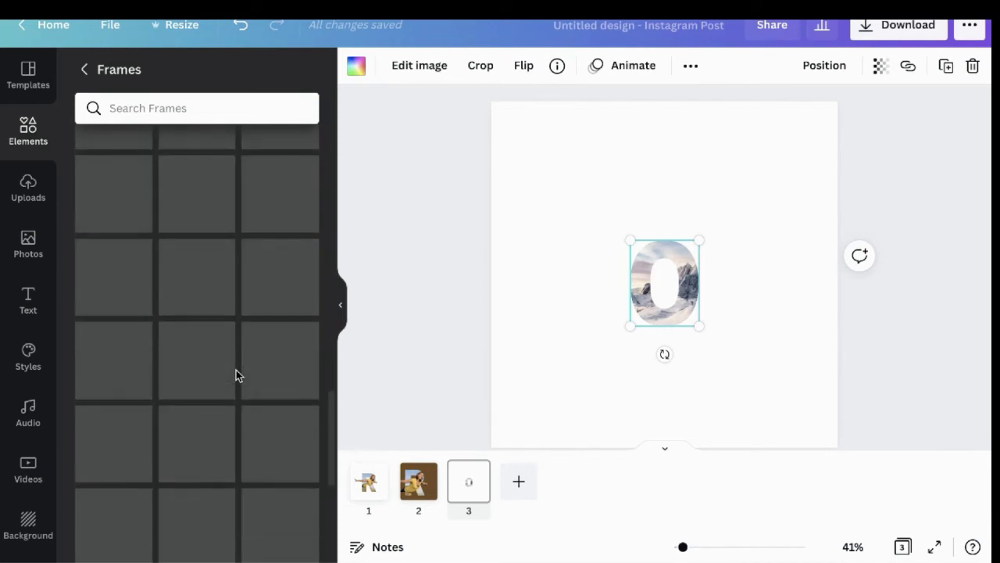
scroll(236, 370, "up", 2)
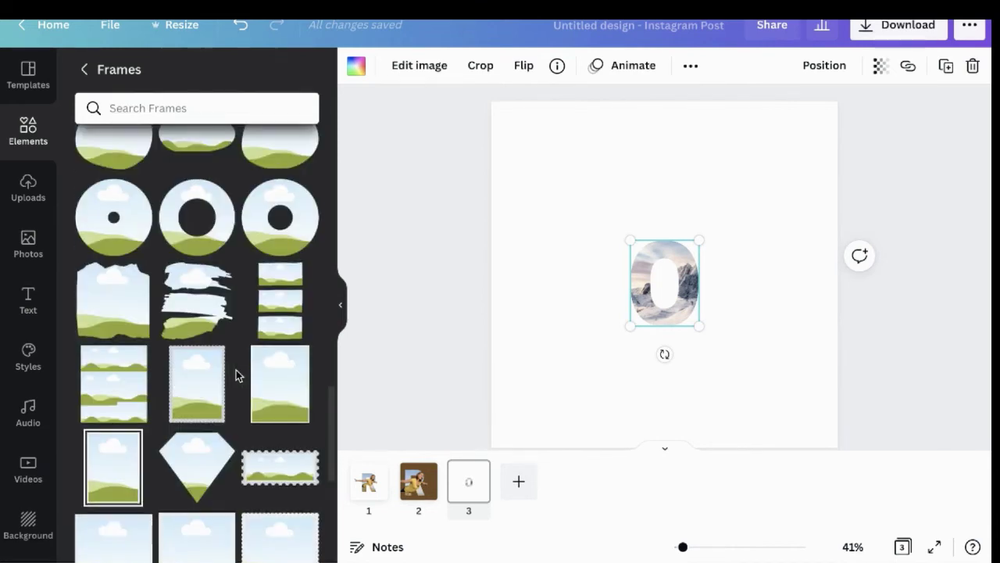
scroll(236, 370, "down", 10)
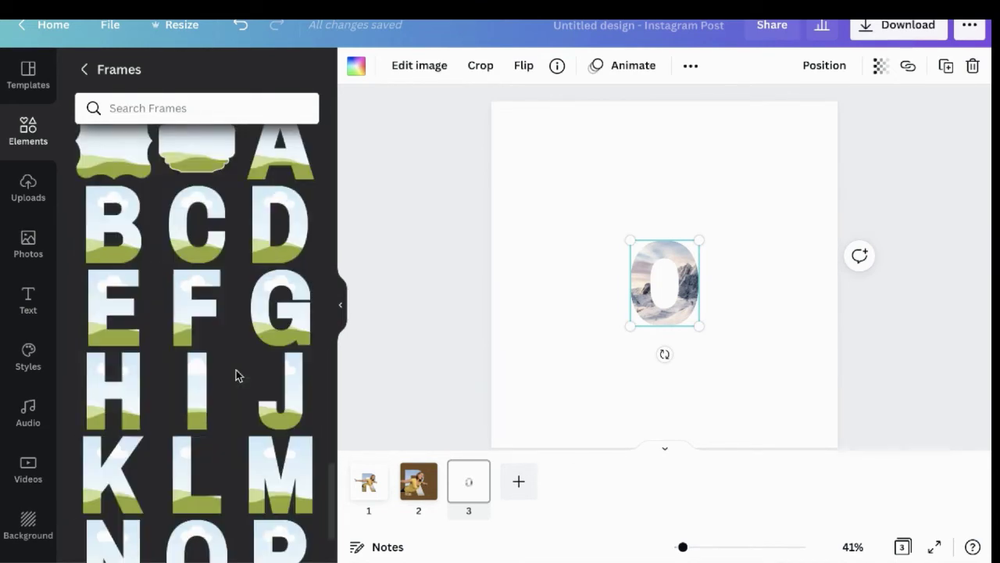
left_click(186, 227)
left_click_drag(645, 324, 547, 348)
left_click_drag(633, 376, 526, 312)
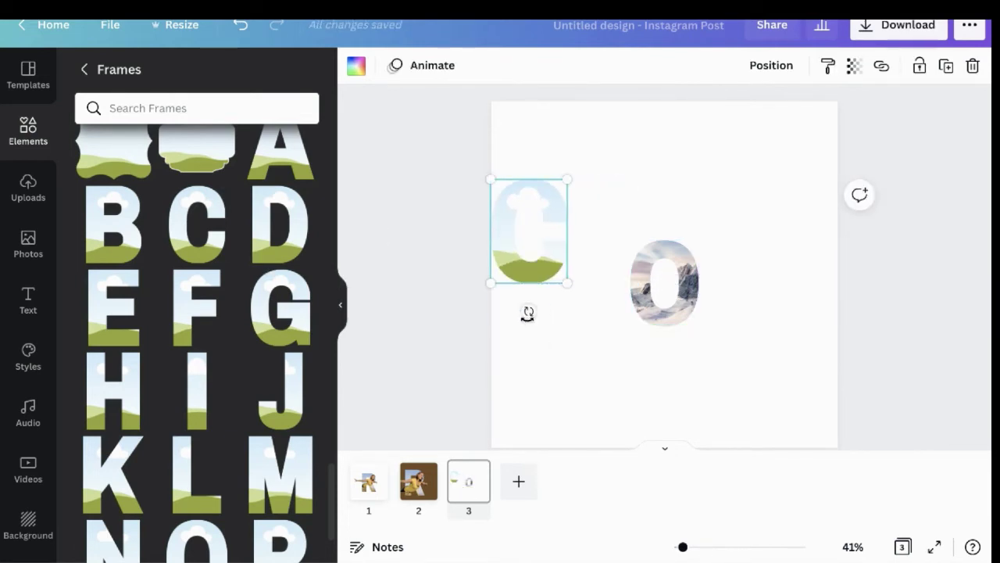
Move the O aside and add the letter I and A frames after the C, shrunk to the C's height
left_click_drag(657, 288, 721, 299)
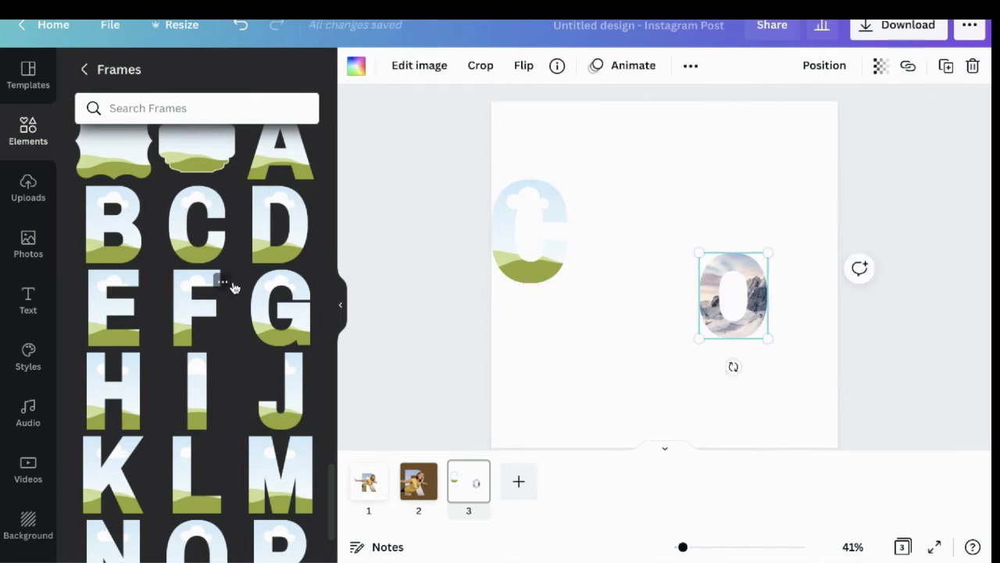
left_click(208, 381)
left_click_drag(684, 369, 602, 261)
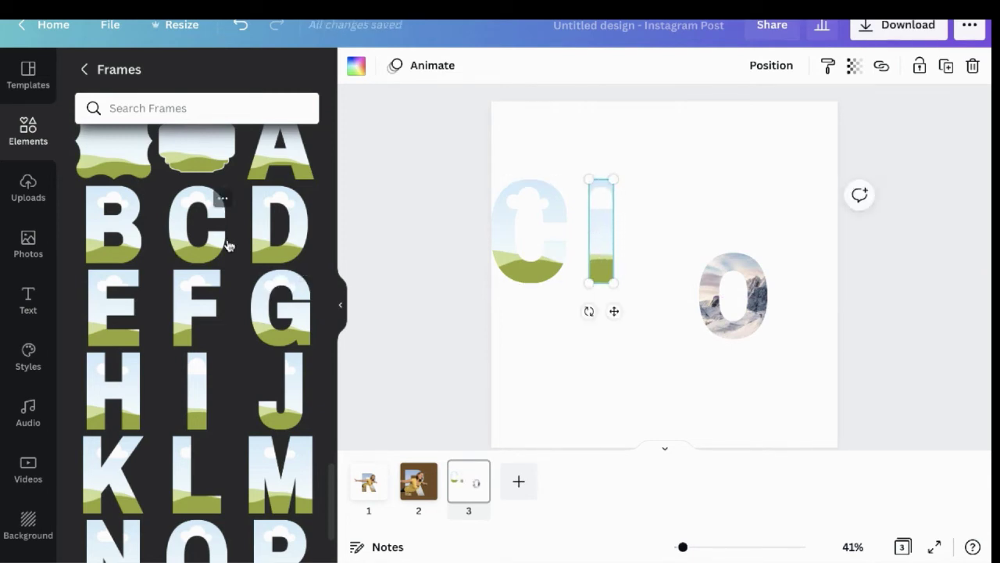
left_click(281, 160)
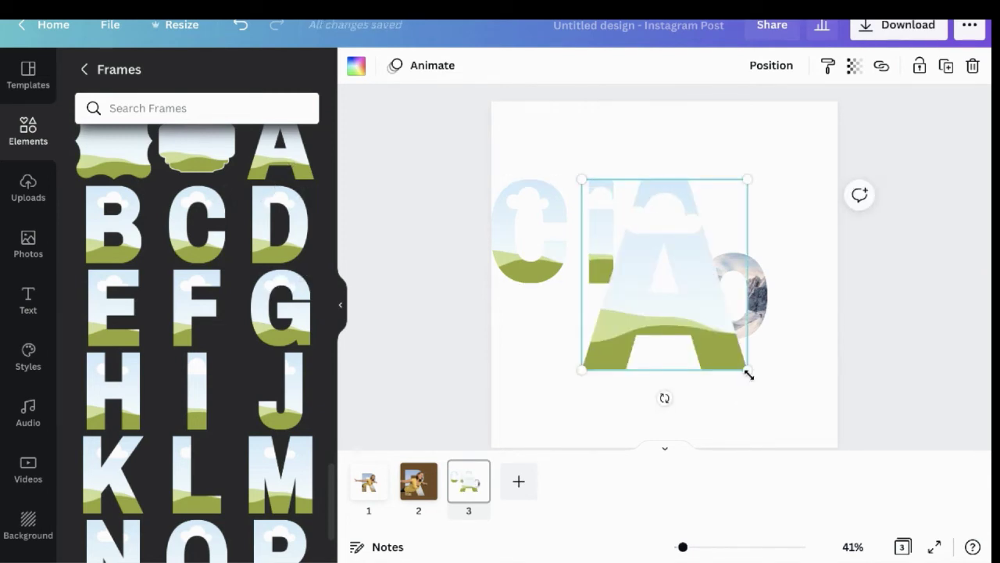
left_click_drag(749, 374, 694, 259)
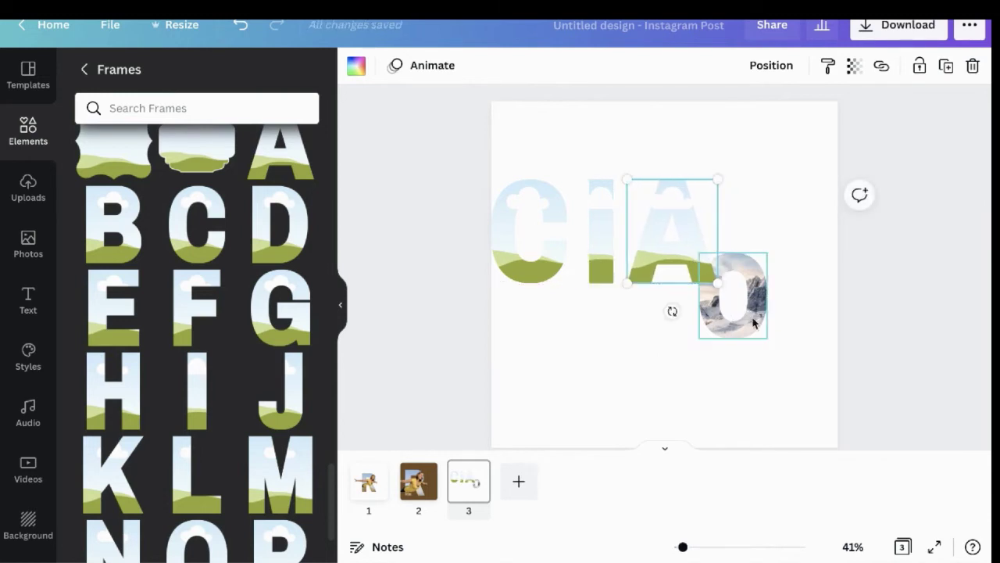
Place the mountain-filled O after the A and resize it to match the other letters' height, spelling CIAO
left_click_drag(754, 323, 786, 263)
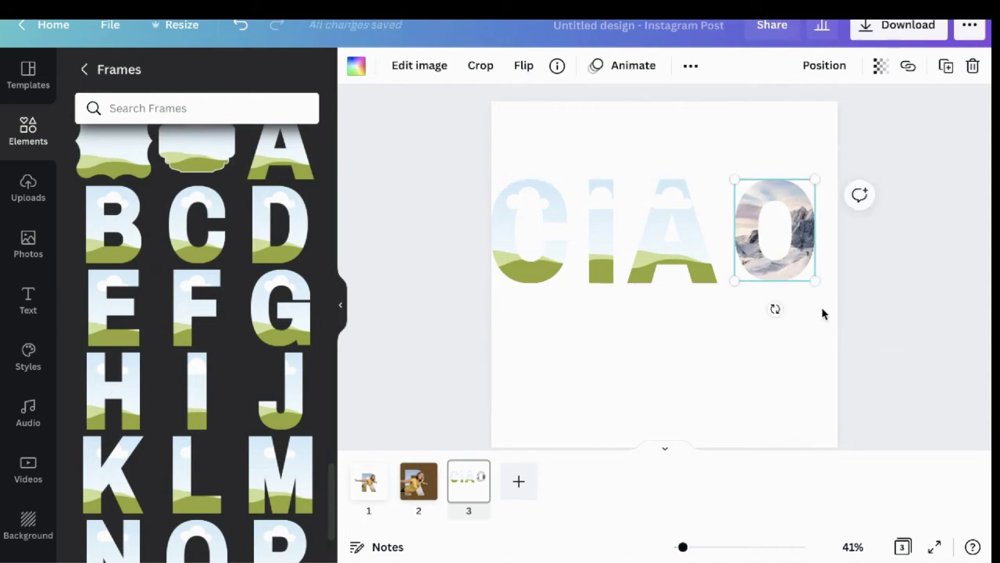
left_click(823, 313)
left_click(784, 255)
left_click_drag(730, 288, 732, 291)
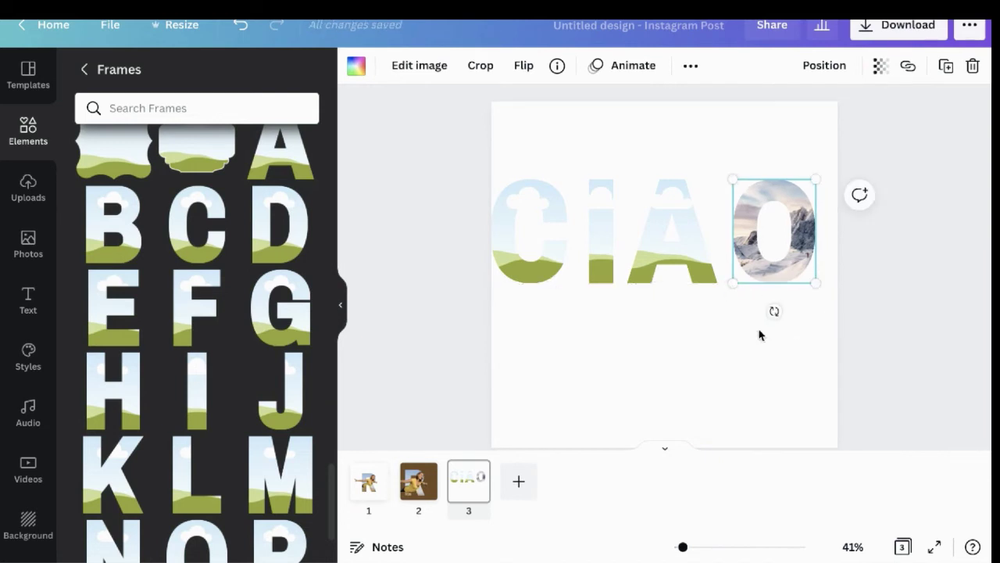
left_click(758, 334)
Group the four CIAO letters, shrink the group slightly and centre it on the page
left_click_drag(518, 160, 805, 313)
left_click(740, 65)
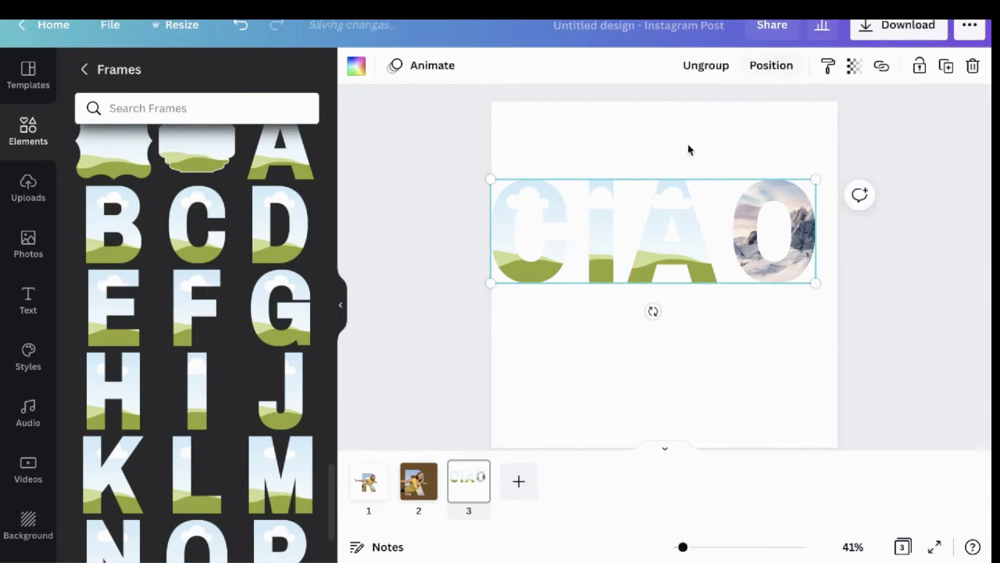
left_click_drag(658, 217, 682, 252)
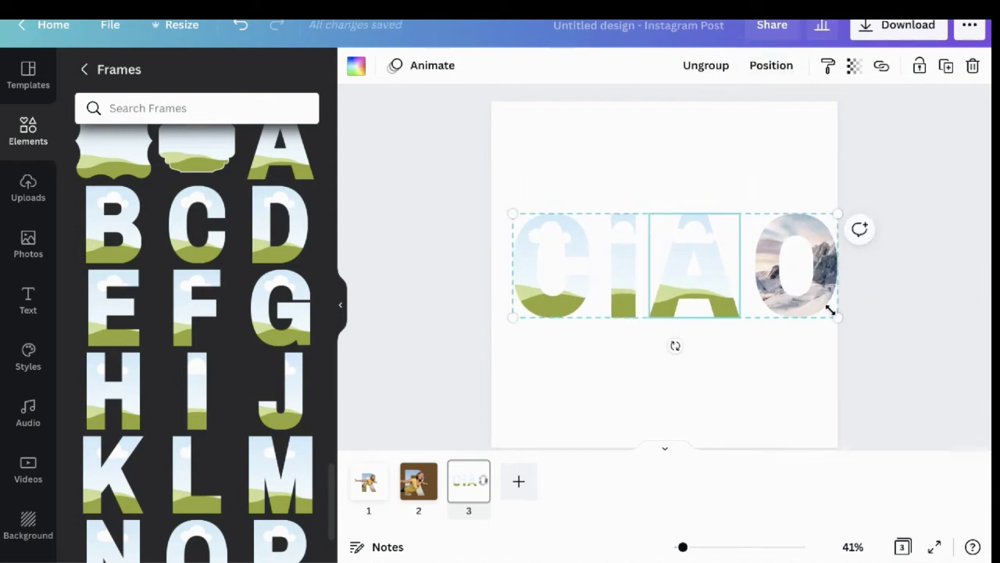
left_click_drag(840, 318, 774, 311)
Fill the C frame with the sunlit brown mountain photo from the "mountain" results and ungroup the letters
left_click(28, 247)
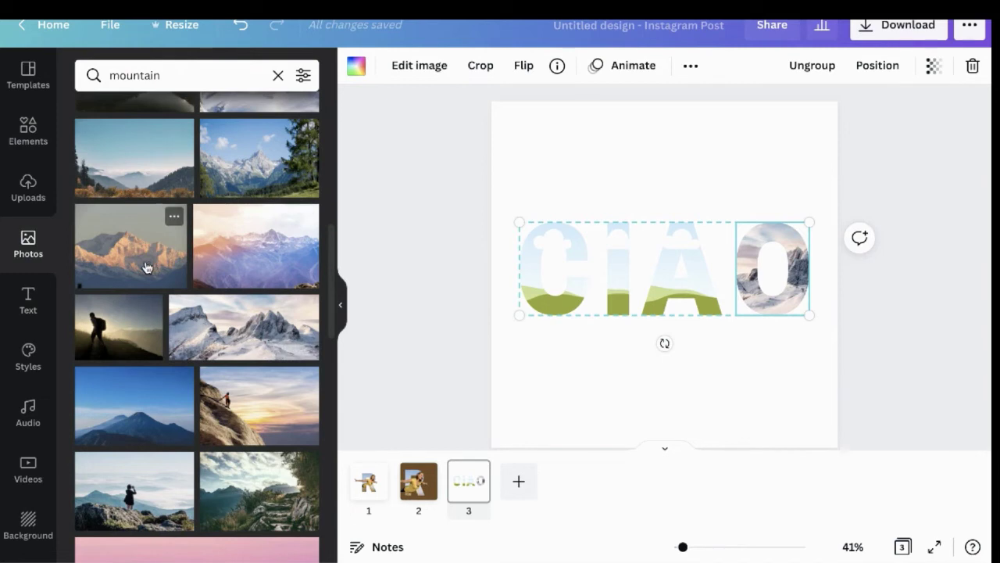
left_click_drag(145, 267, 533, 280)
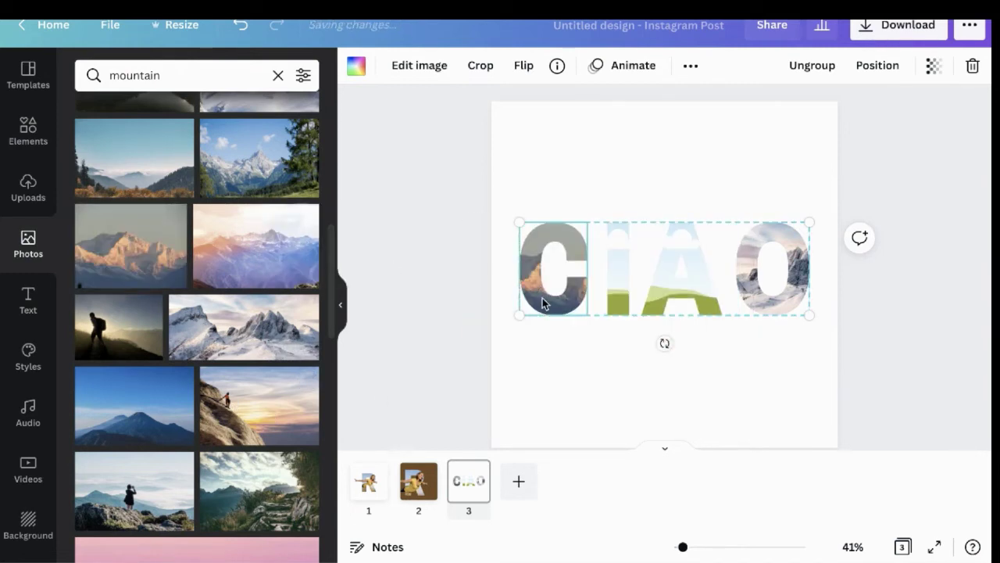
left_click(817, 66)
left_click(722, 136)
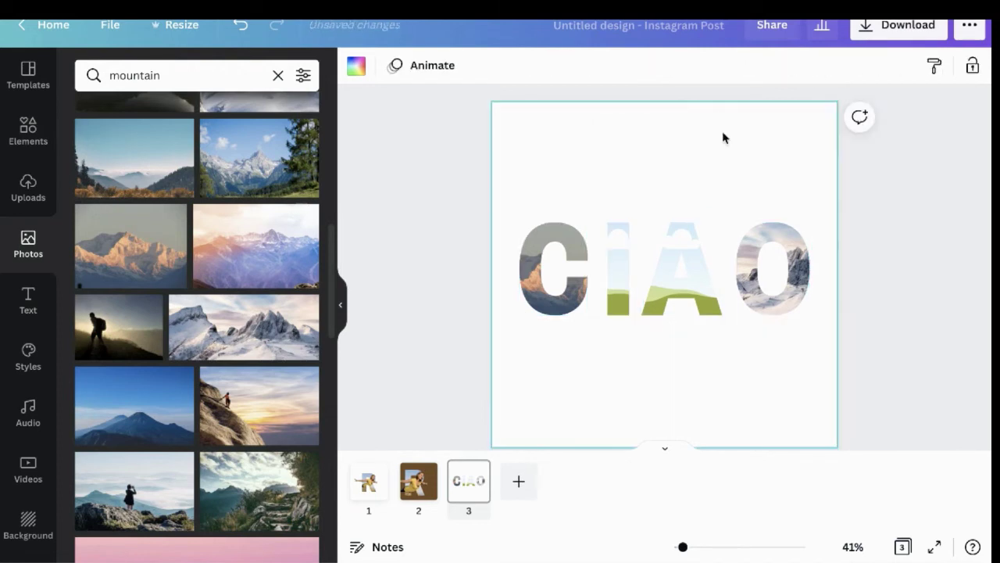
Enlarge the photo inside the C to about twice its size and shift it so the mountain fills the letter
double_click(537, 296)
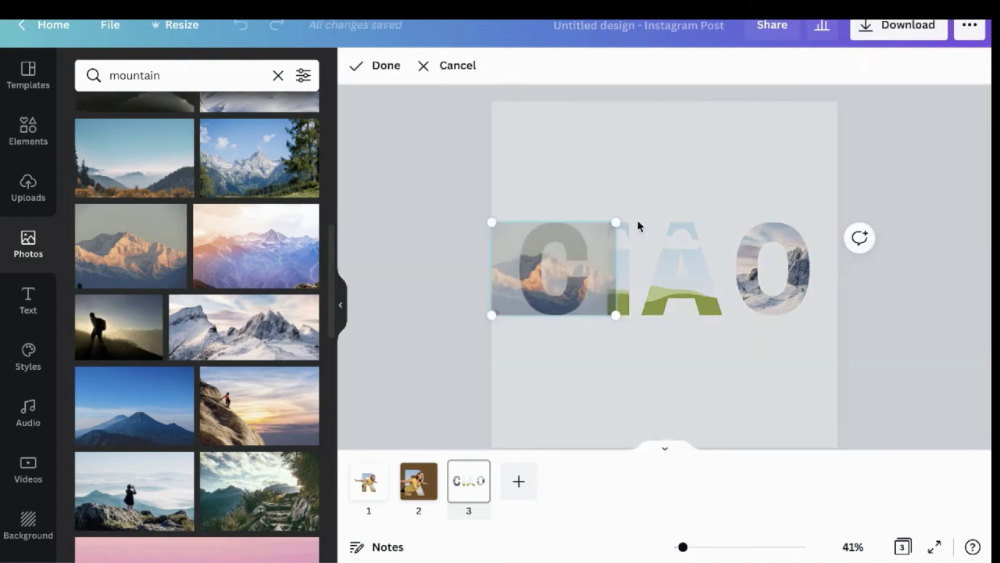
left_click_drag(617, 224, 710, 99)
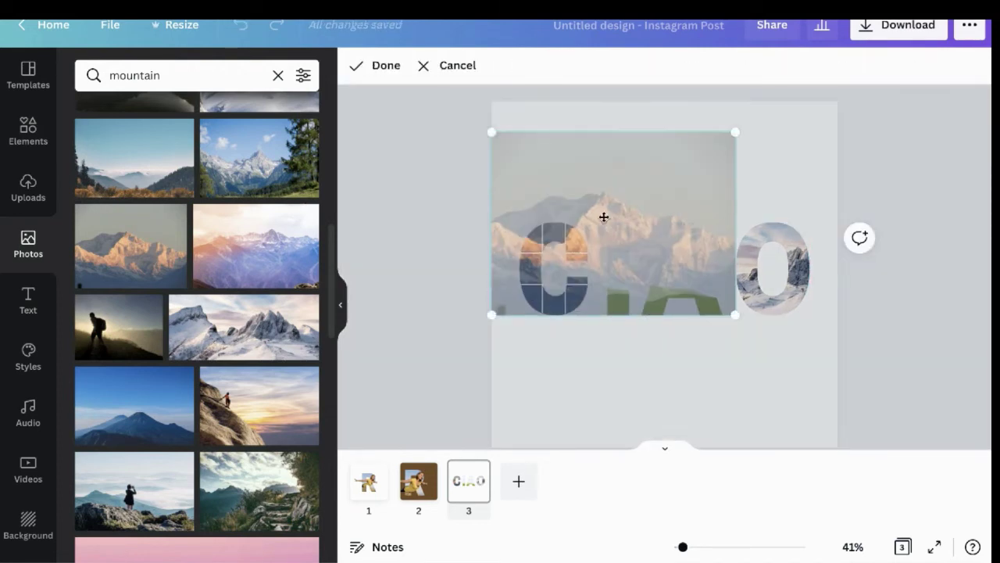
left_click_drag(576, 305, 538, 342)
left_click(719, 133)
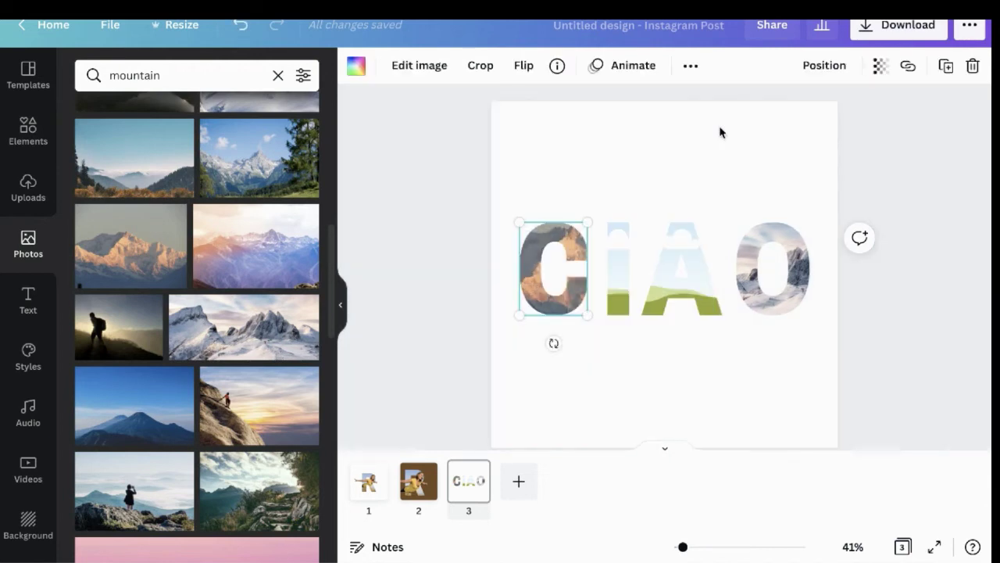
Find the jagged grey rocky peak photo further down the mountain results and fill the I frame with it
scroll(245, 447, "down", 10)
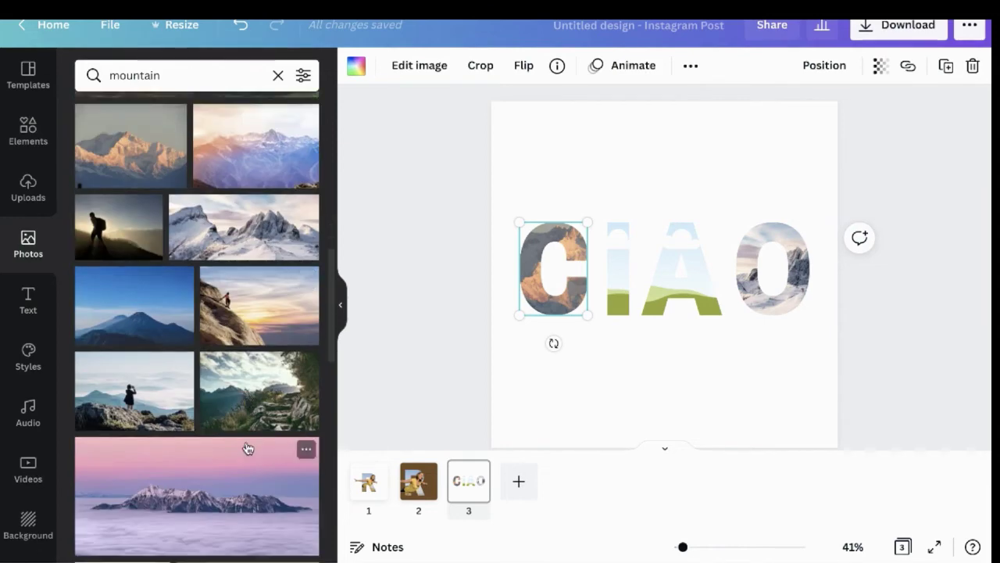
scroll(246, 447, "down", 5)
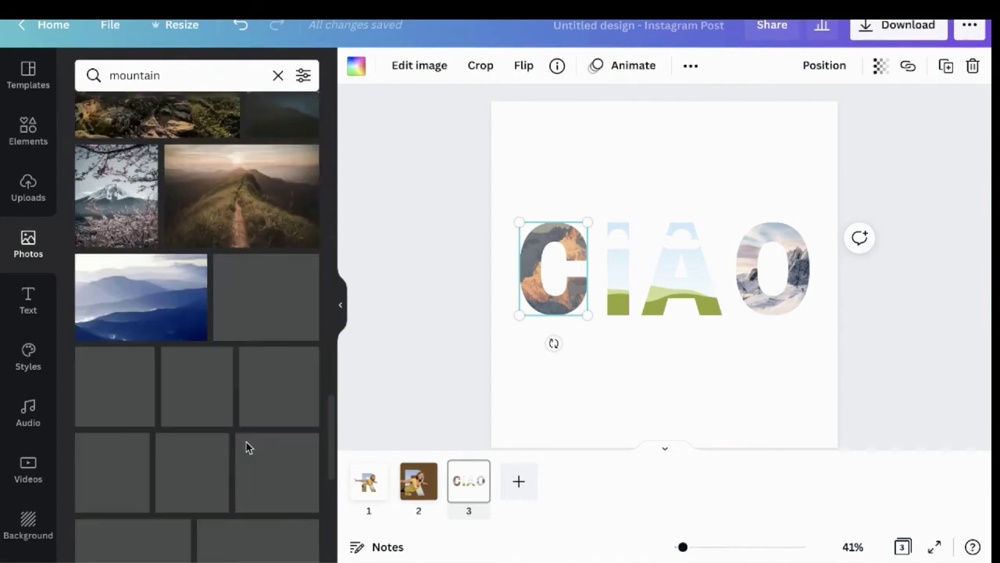
scroll(246, 446, "down", 5)
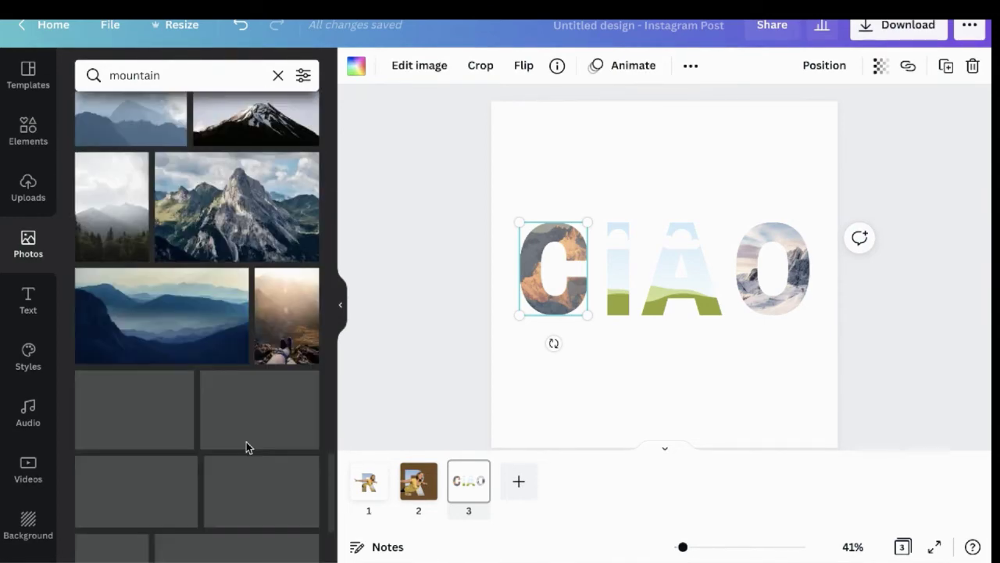
left_click_drag(225, 216, 618, 296)
Replace the I's photo with the upright snowy peak photo found further down and fill the A frame with it too
scroll(268, 421, "down", 8)
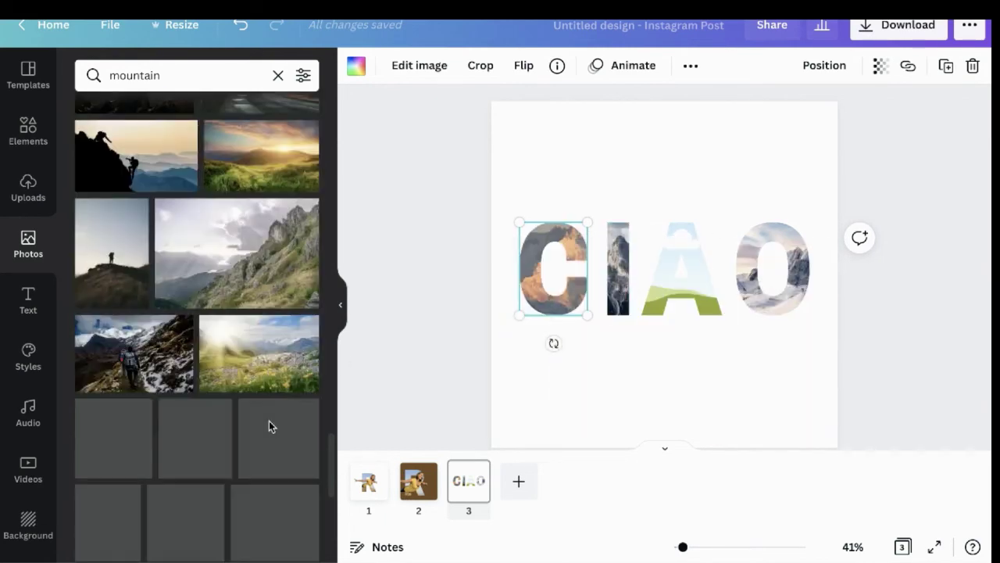
scroll(268, 426, "down", 4)
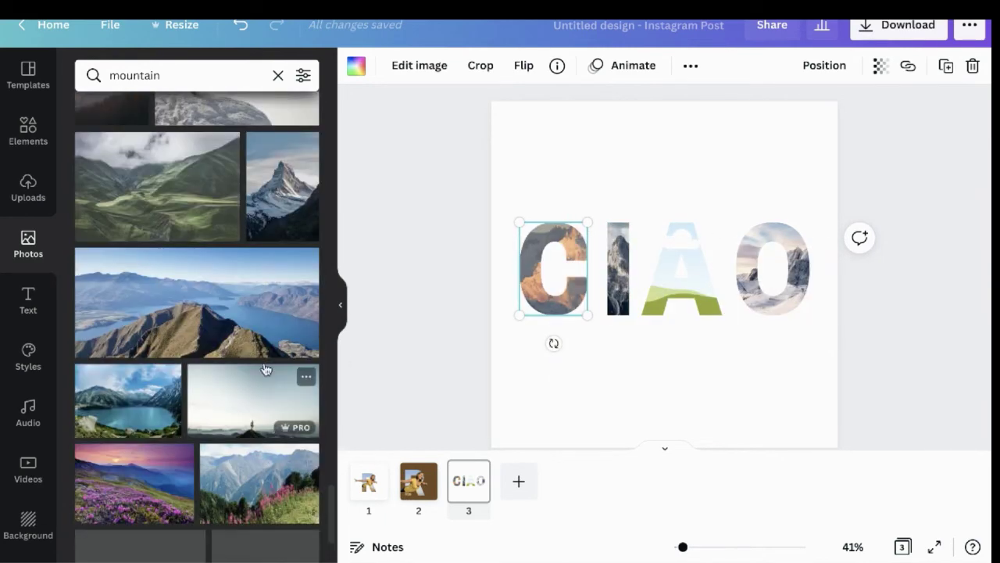
left_click_drag(286, 210, 616, 227)
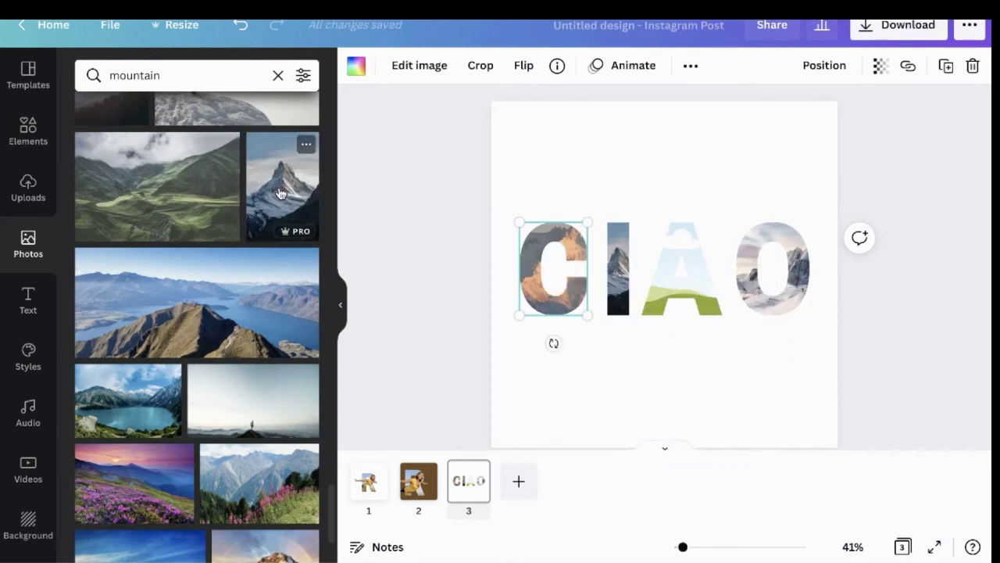
left_click_drag(281, 195, 668, 258)
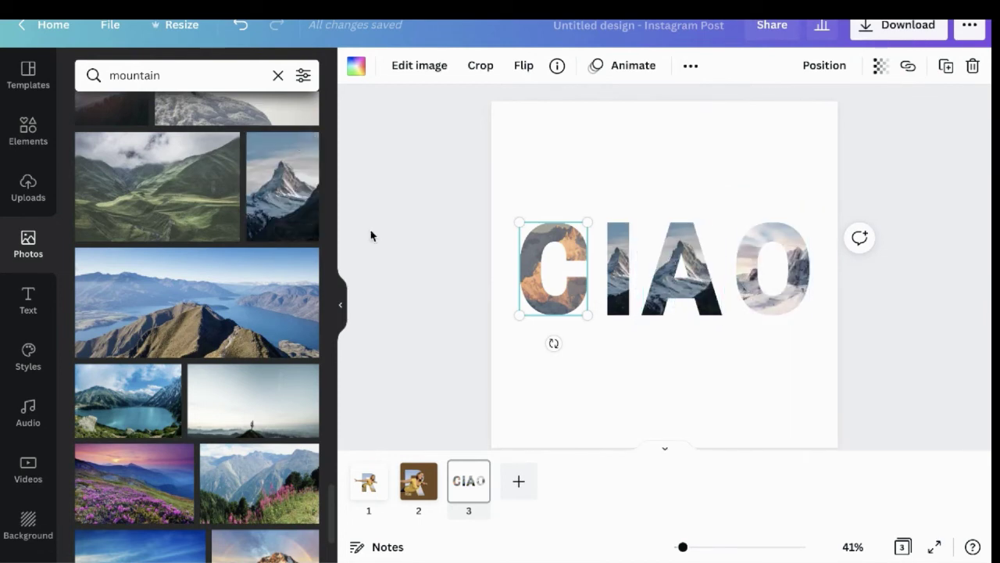
Remove the old photo from the O frame and fill it with the same upright snowy peak photo
left_click_drag(280, 191, 758, 266)
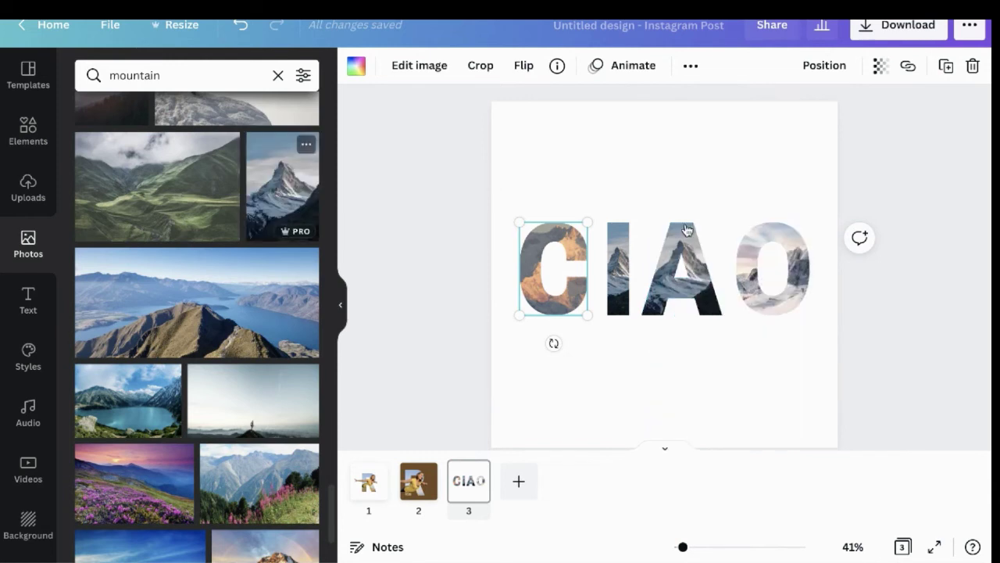
left_click(746, 270)
key("ctrl+z")
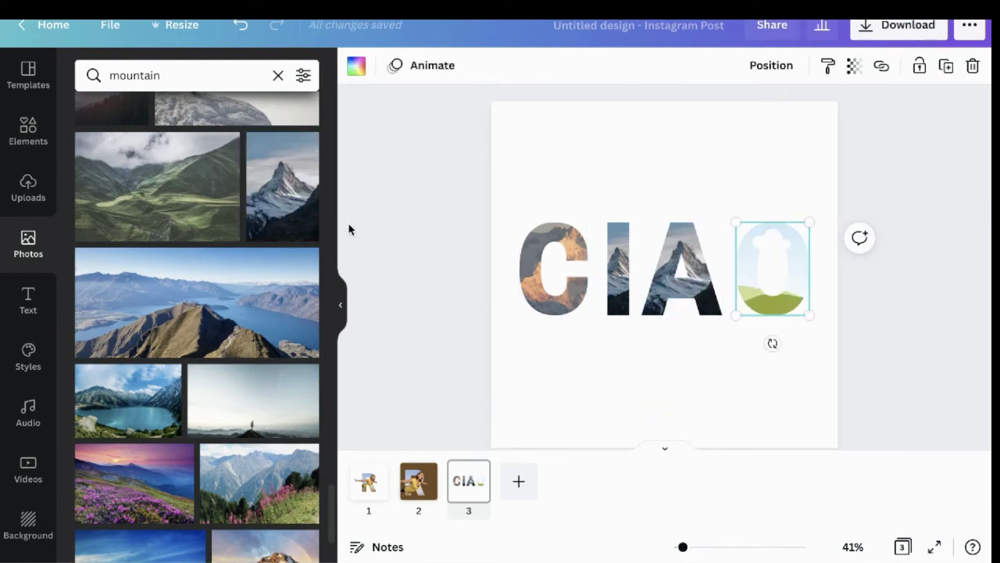
left_click_drag(281, 187, 798, 243)
double_click(798, 264)
left_click(780, 171)
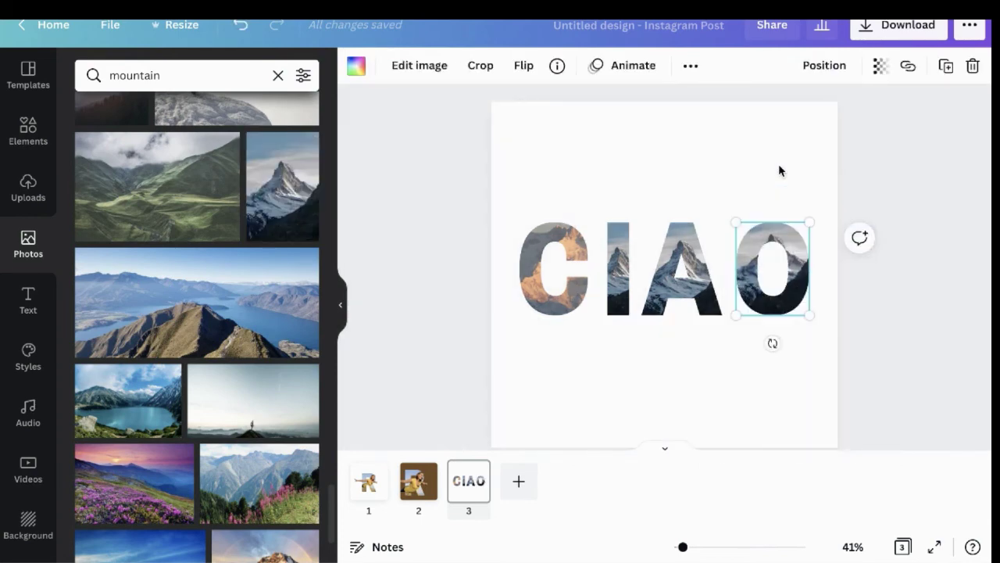
Enlarge the photo inside the O and reposition it so the snowy peak fills the letter
double_click(785, 230)
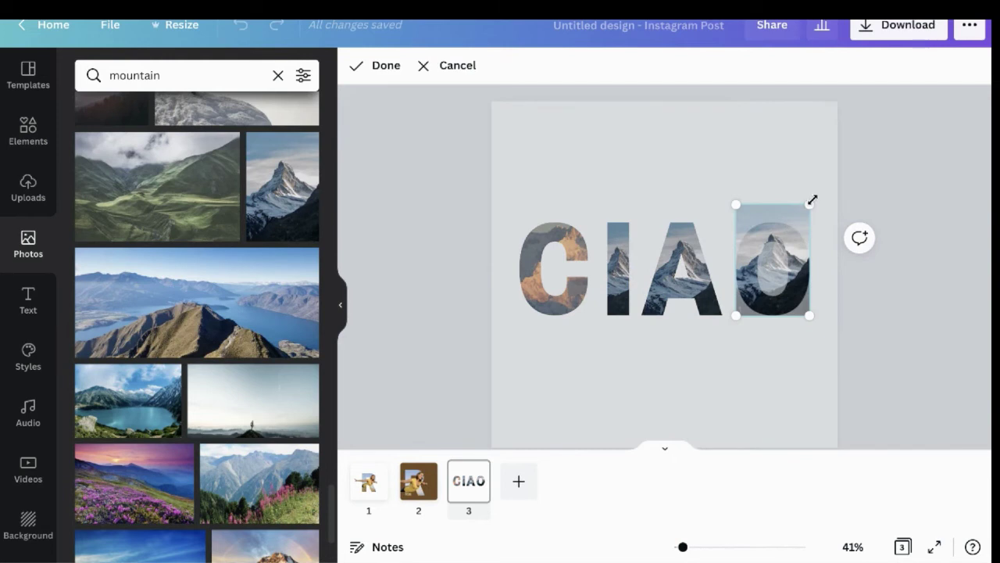
left_click_drag(813, 201, 840, 162)
left_click_drag(792, 271, 782, 298)
left_click(787, 138)
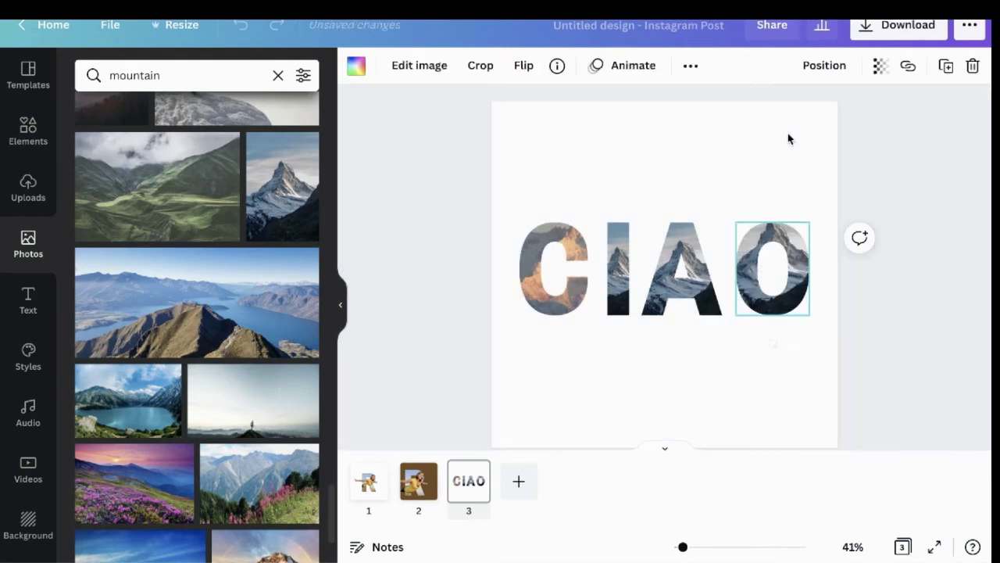
Delete the brown mountain photo from the C frame and fill it with the upright snowy peak photo
left_click(534, 291)
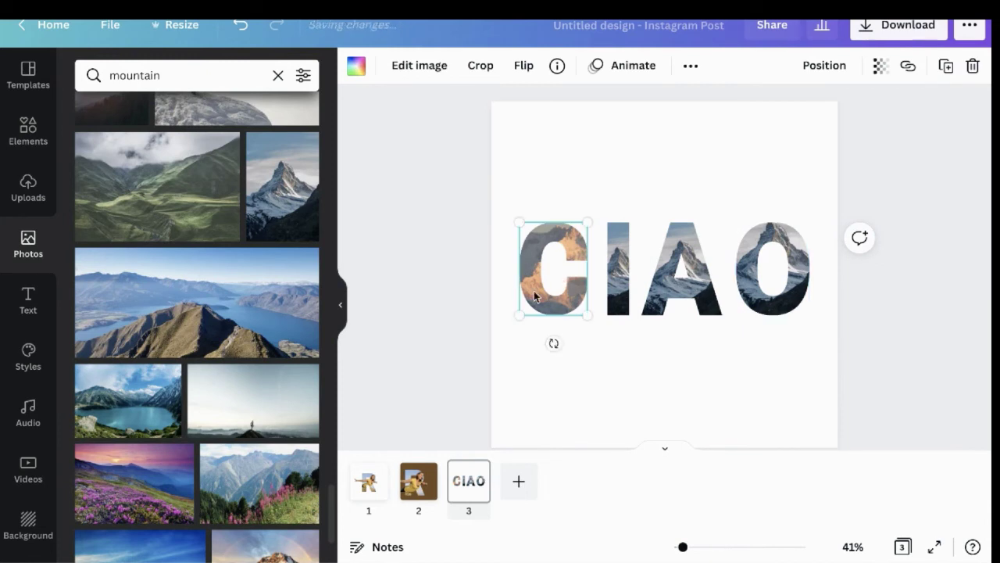
key("Delete")
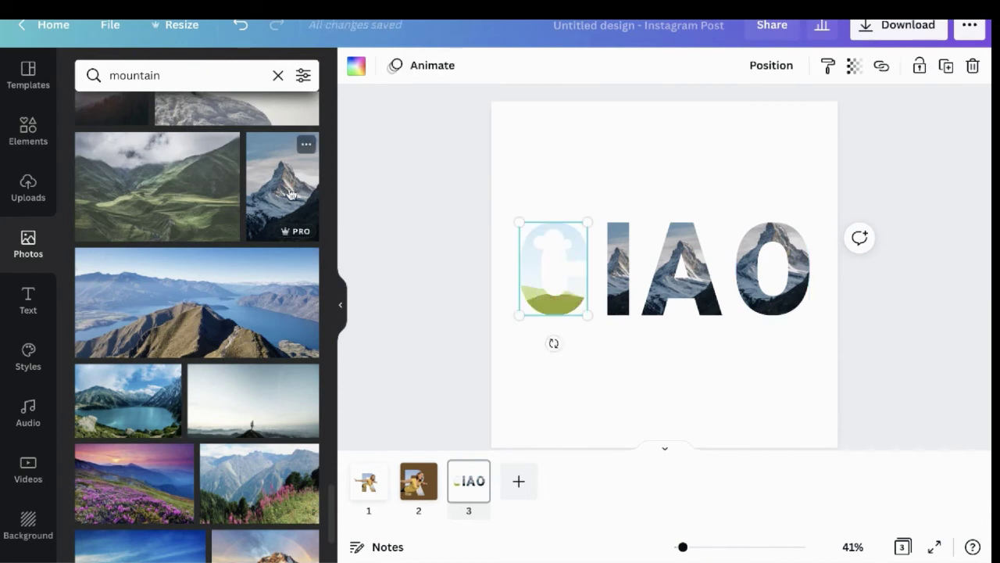
left_click_drag(283, 186, 529, 272)
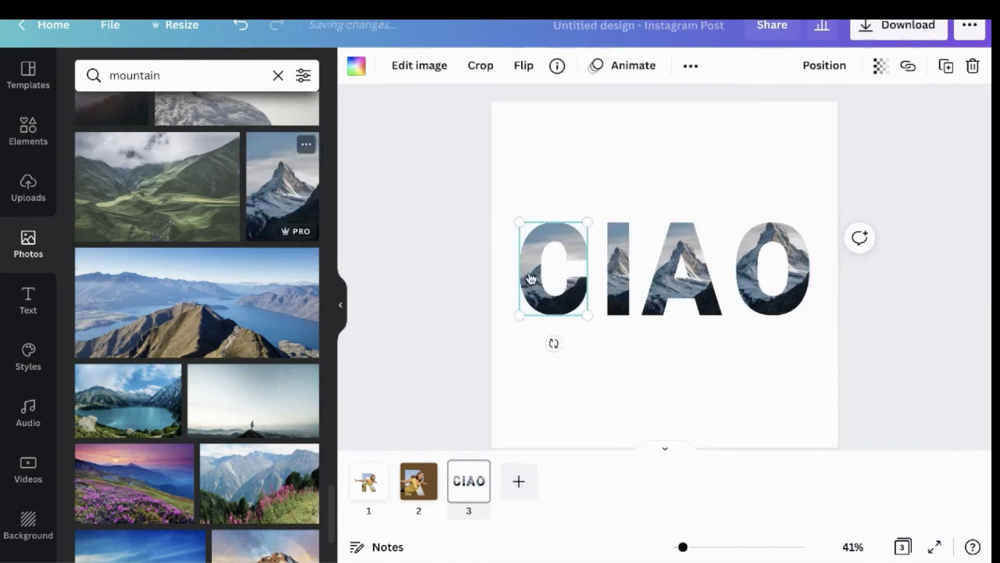
Enlarge the photo inside the C and reposition it so the snowy peak fills the letter
double_click(529, 259)
left_click_drag(592, 215, 626, 148)
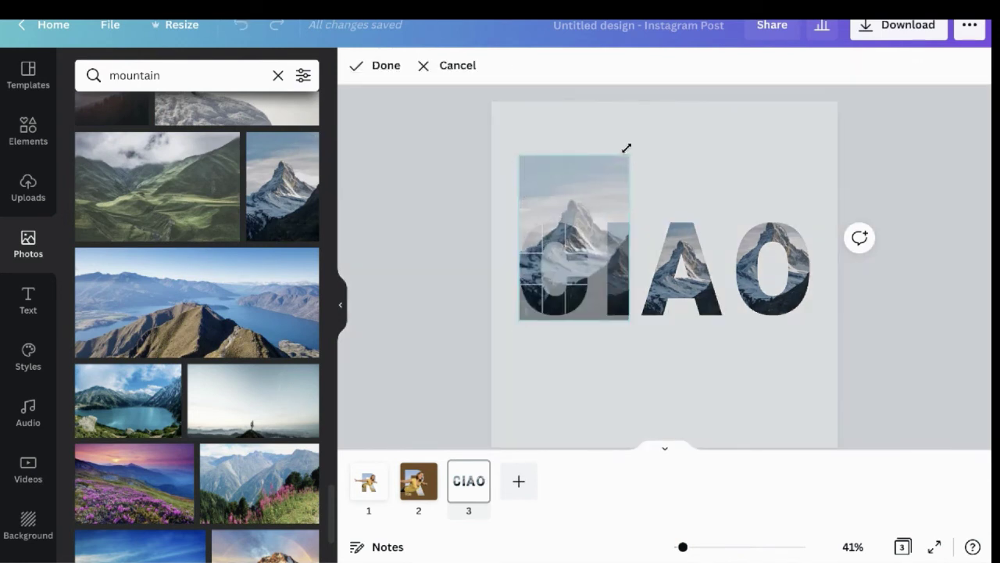
left_click_drag(584, 249, 560, 277)
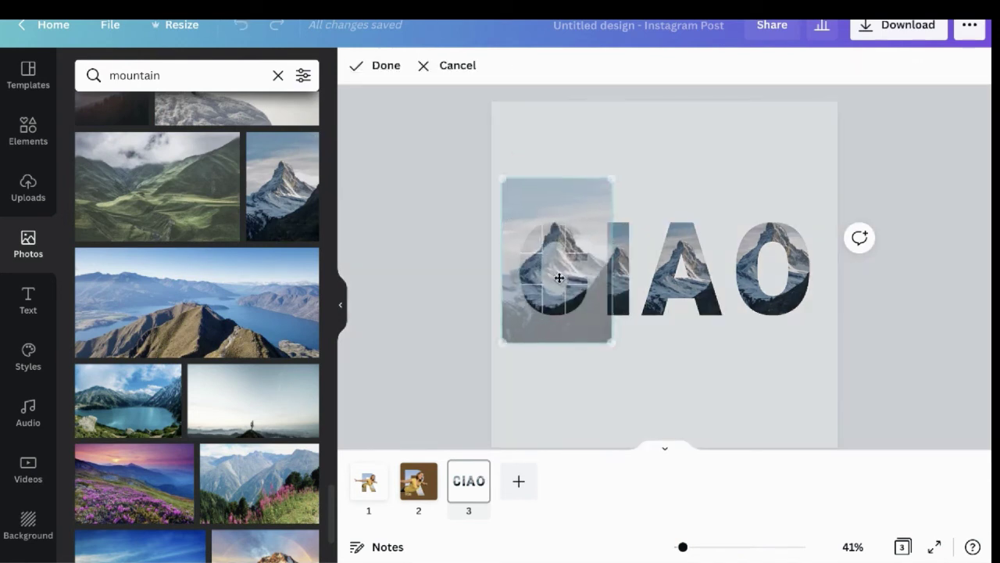
left_click(702, 134)
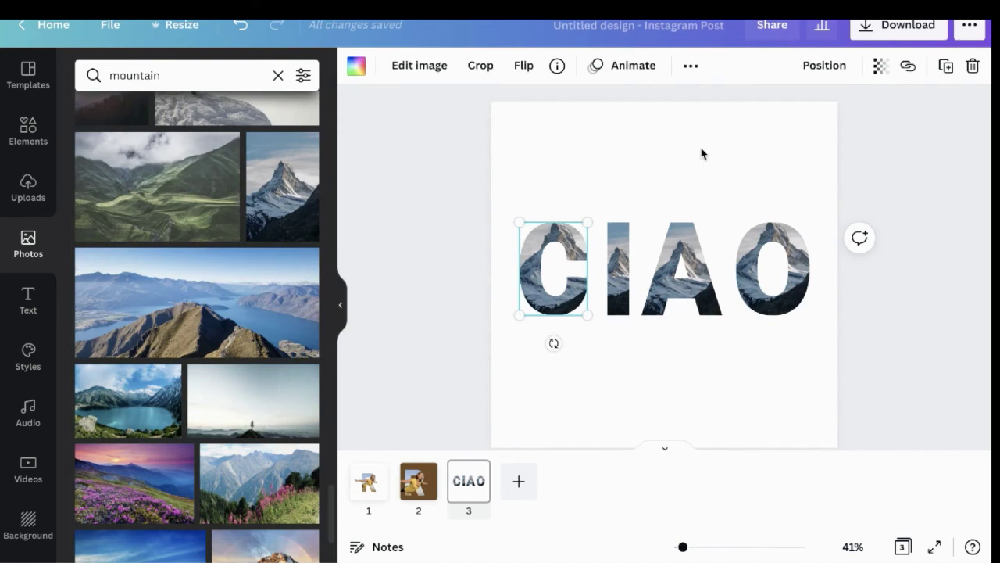
left_click(702, 153)
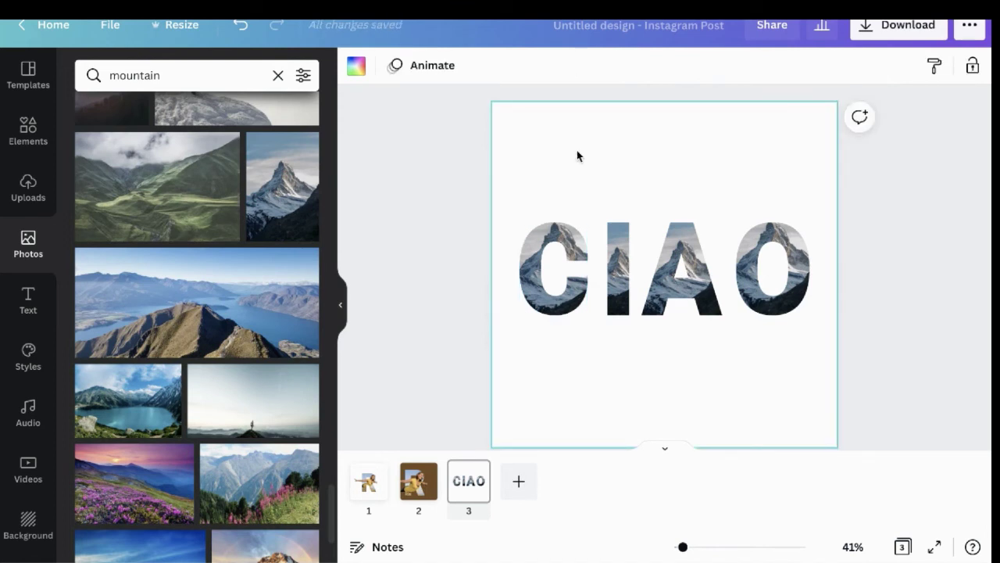
Try the upright snowy peak photo as the background behind CIAO and delete it again
left_click(281, 192)
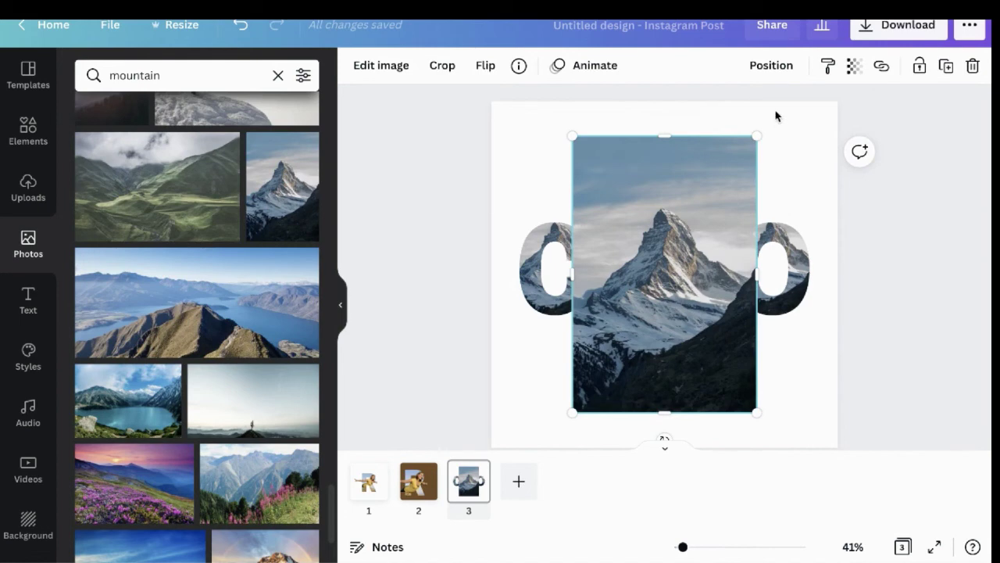
right_click(693, 202)
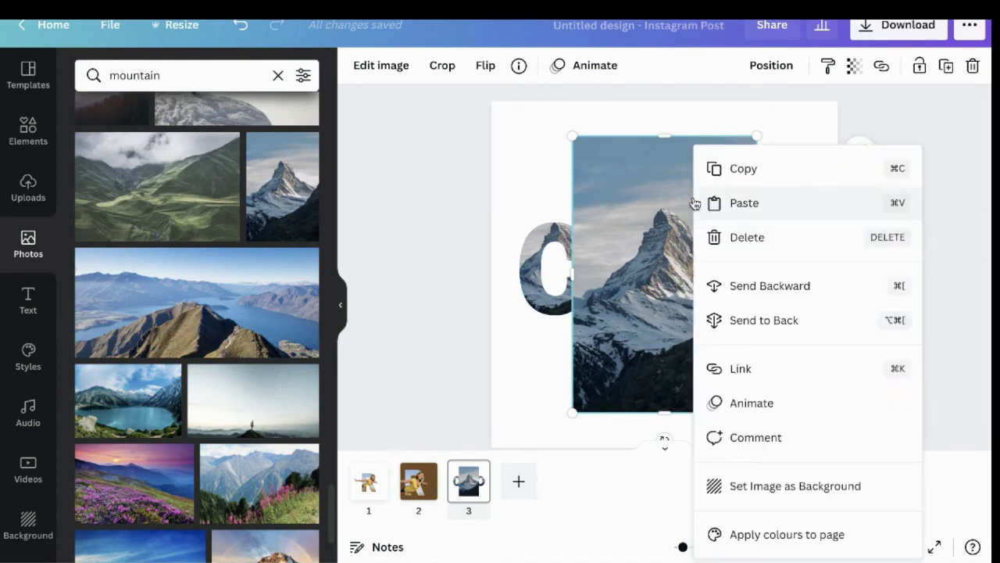
left_click(747, 491)
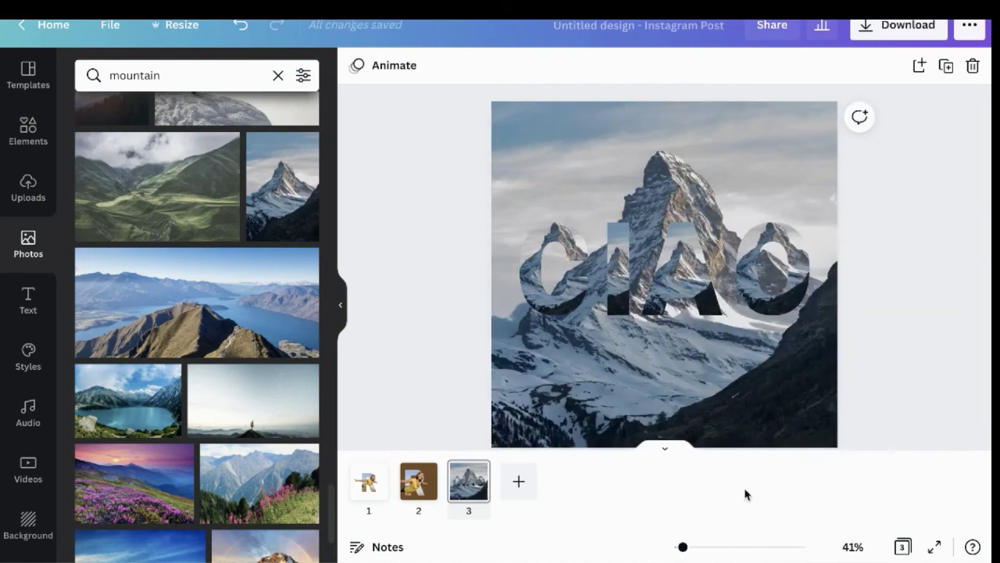
left_click(723, 386)
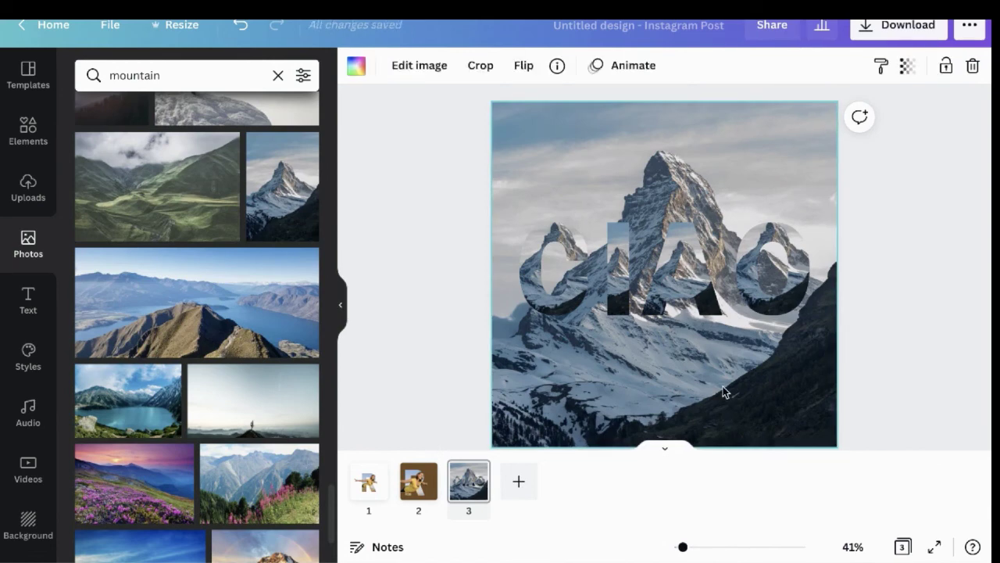
key("Delete")
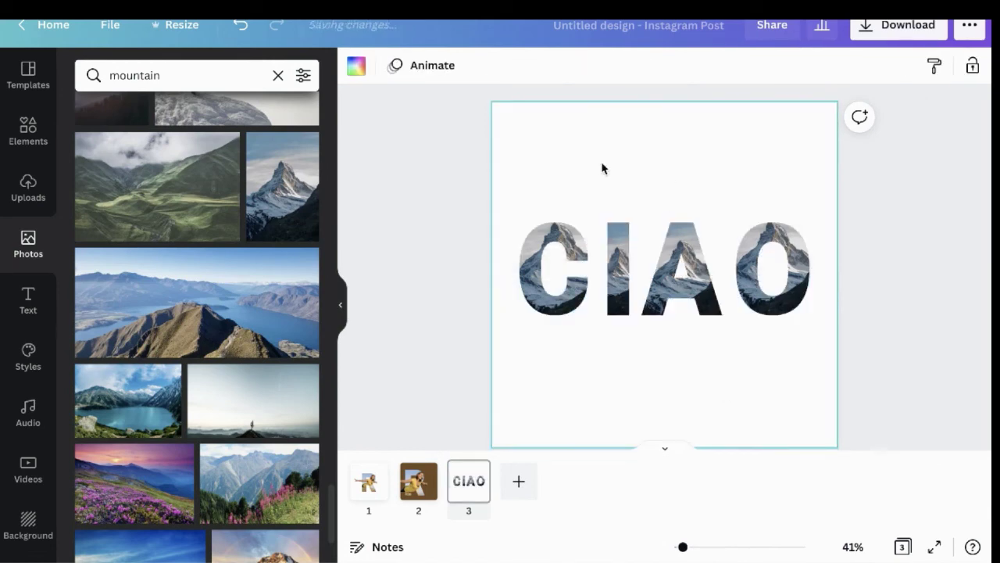
Try black, off-white and the photo's slate grey as the CIAO page's background colour, and return it to white
left_click(355, 69)
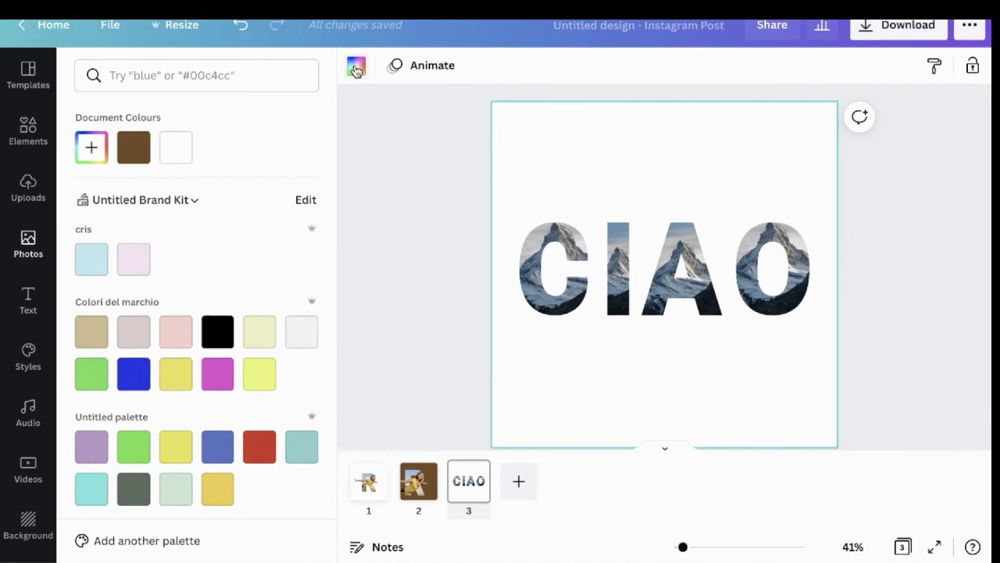
left_click(217, 332)
left_click(295, 331)
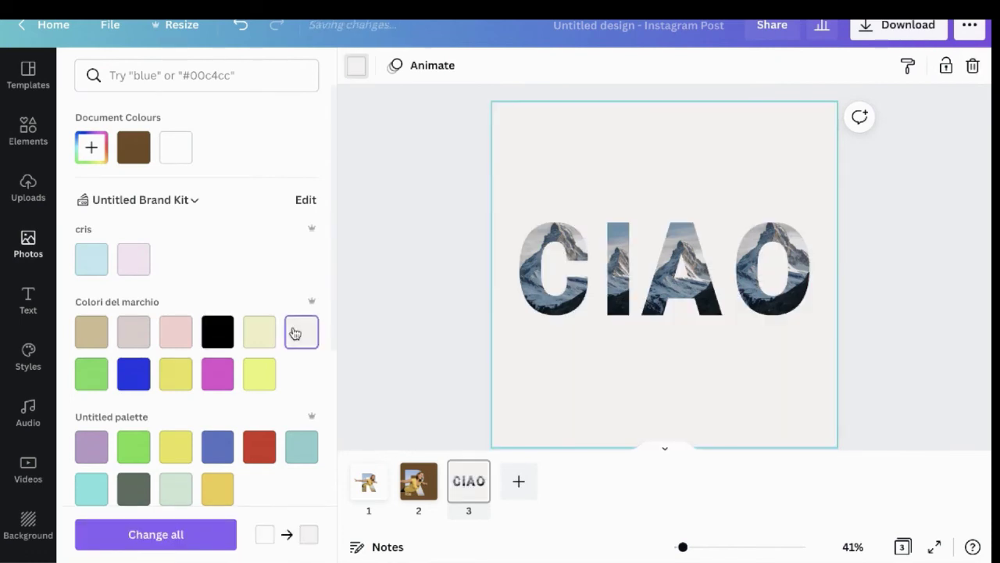
scroll(255, 284, "down", 5)
scroll(254, 282, "down", 1)
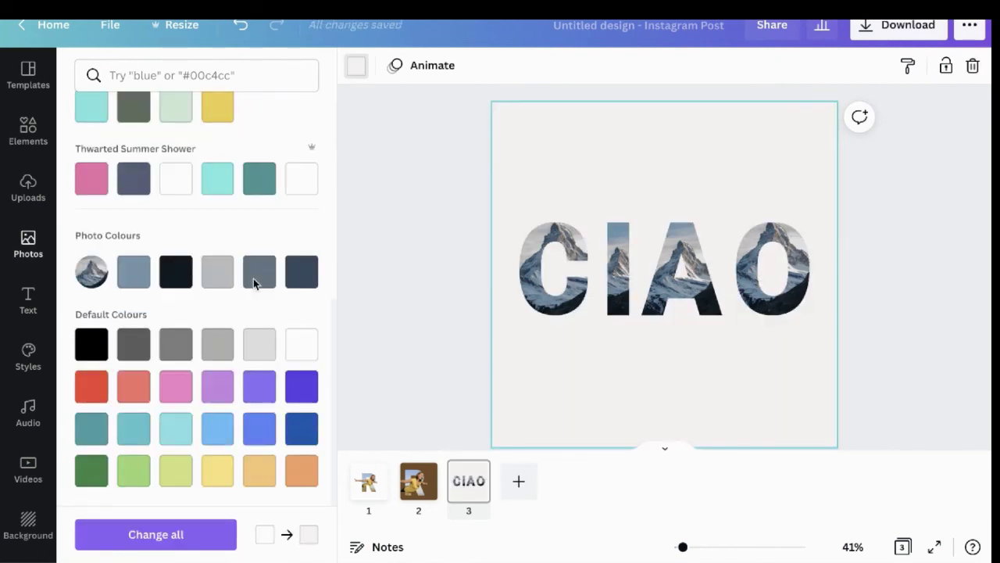
left_click(265, 275)
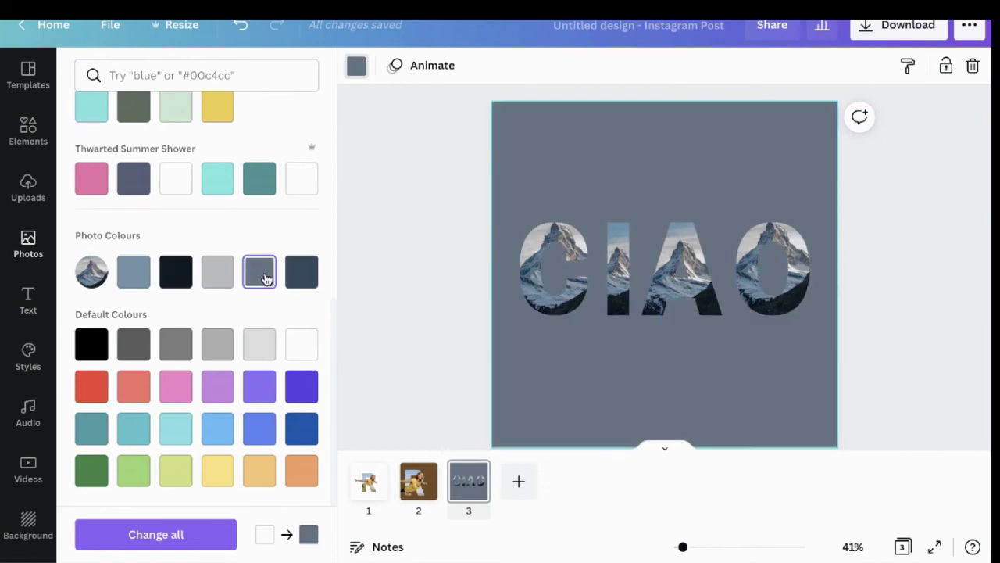
left_click(306, 349)
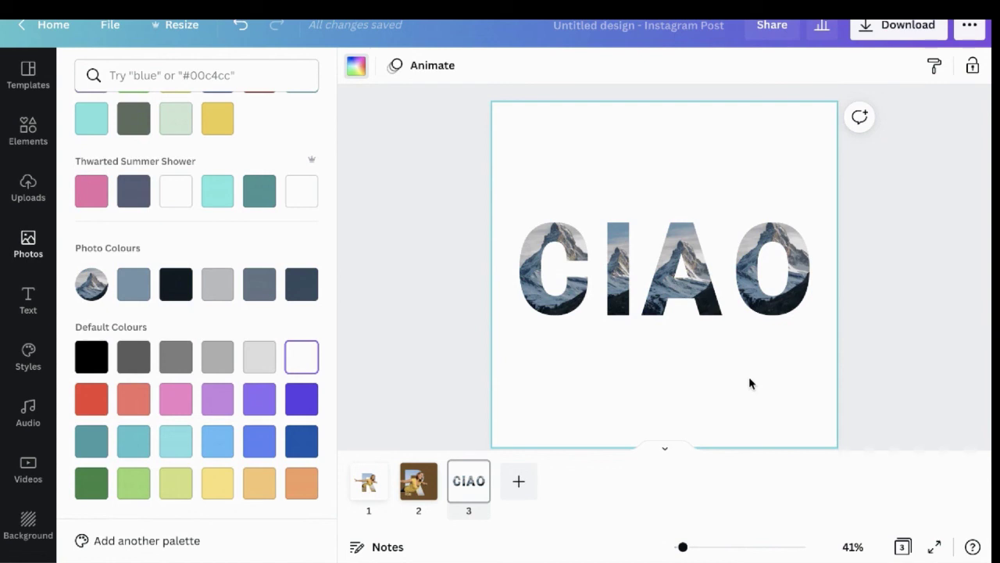
Enlarge the grouped woman and R frame on page 1 and move the group back towards the page centre
left_click(369, 480)
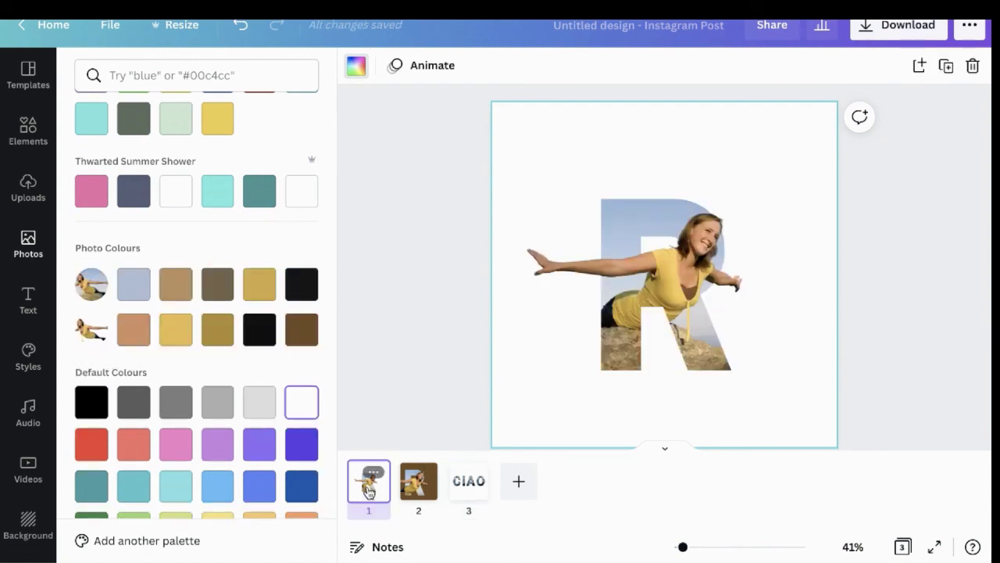
left_click(675, 308)
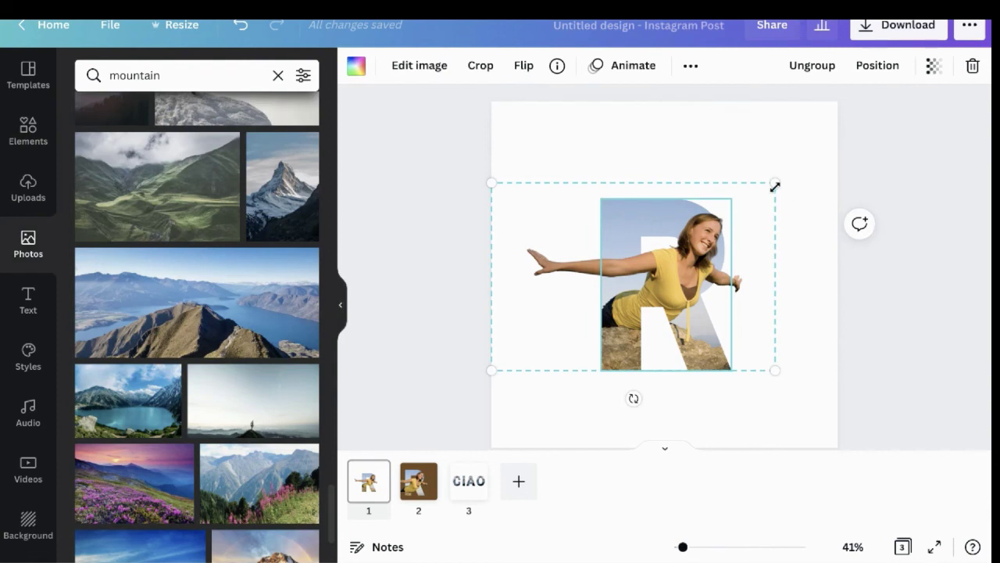
left_click_drag(775, 186, 855, 148)
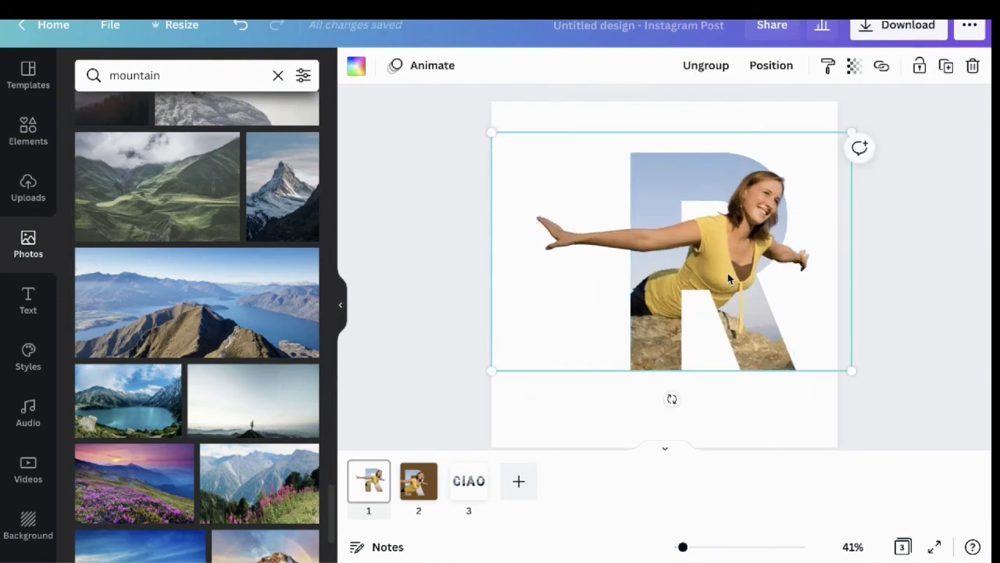
left_click_drag(728, 272, 691, 292)
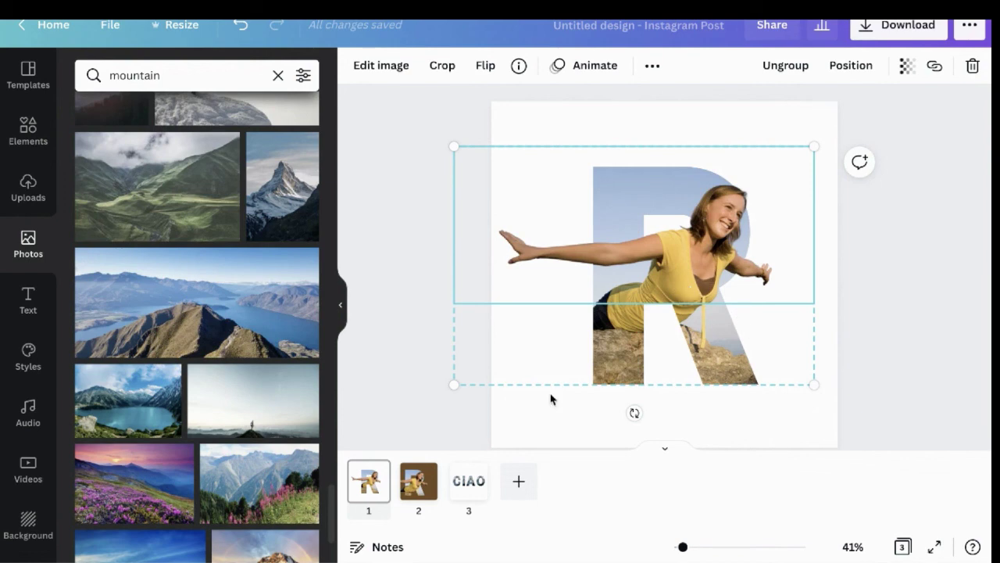
Group the four CIAO letter frames on page 3 and try resizing them as one object
left_click(472, 486)
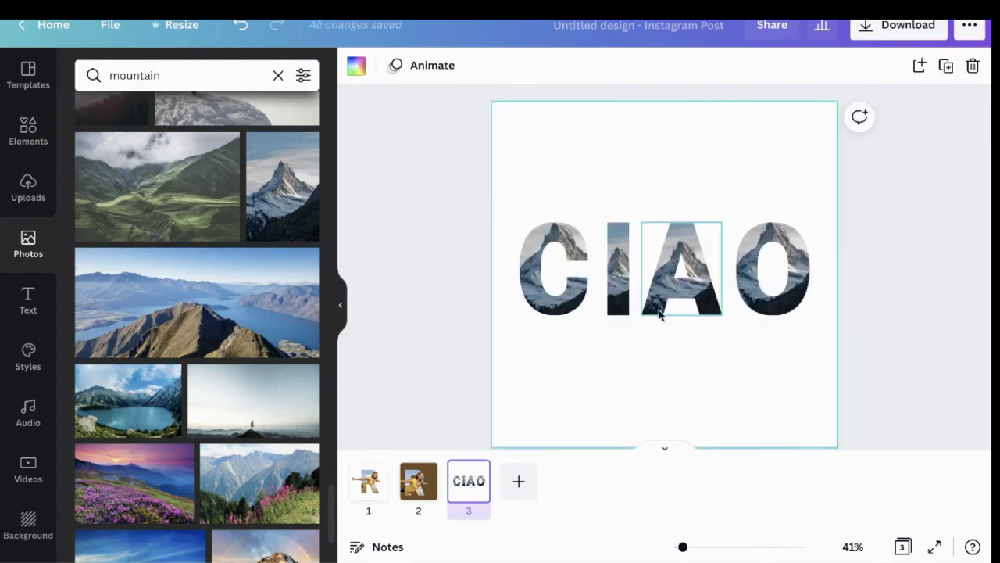
left_click_drag(520, 200, 827, 310)
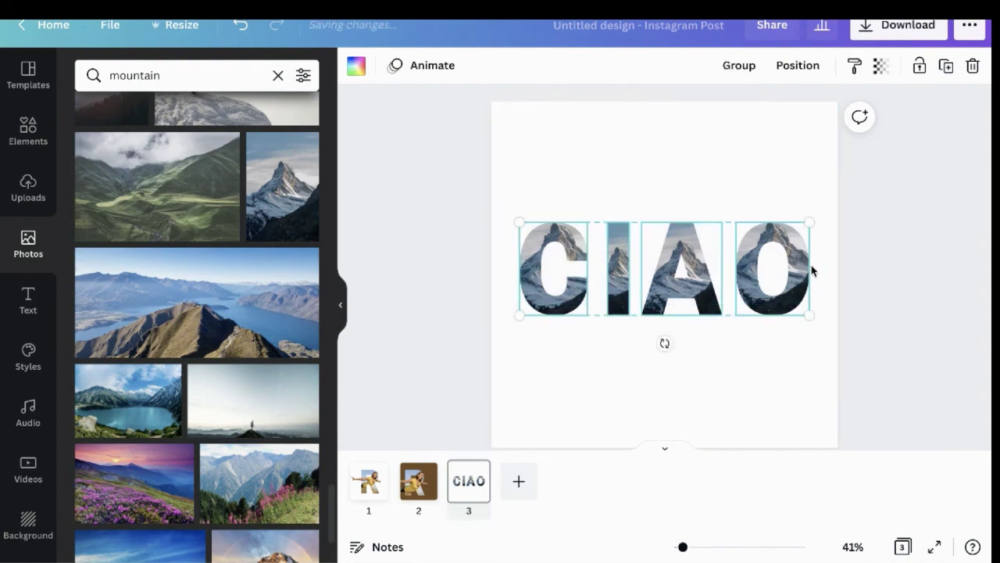
left_click(739, 67)
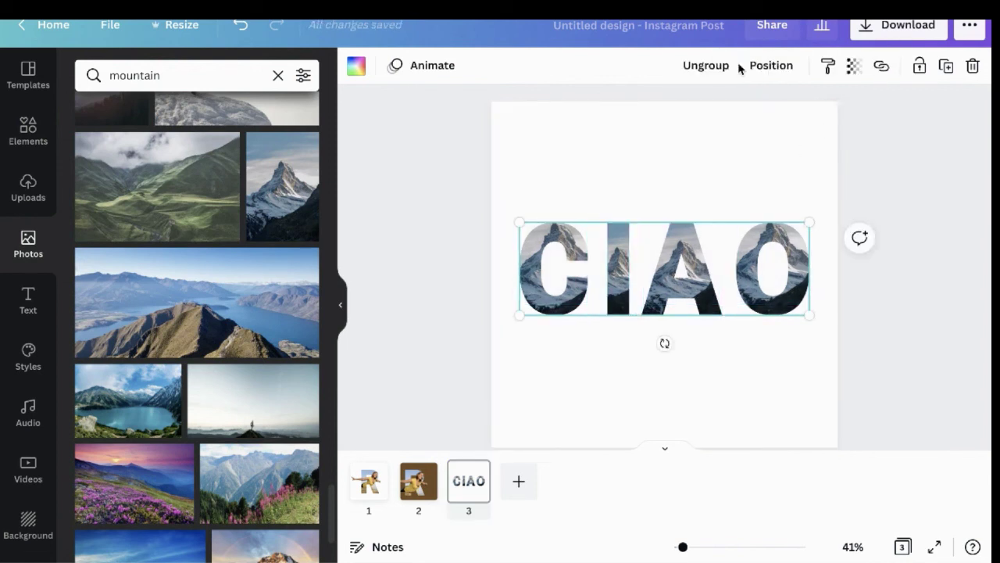
left_click_drag(811, 218, 797, 180)
left_click(739, 189)
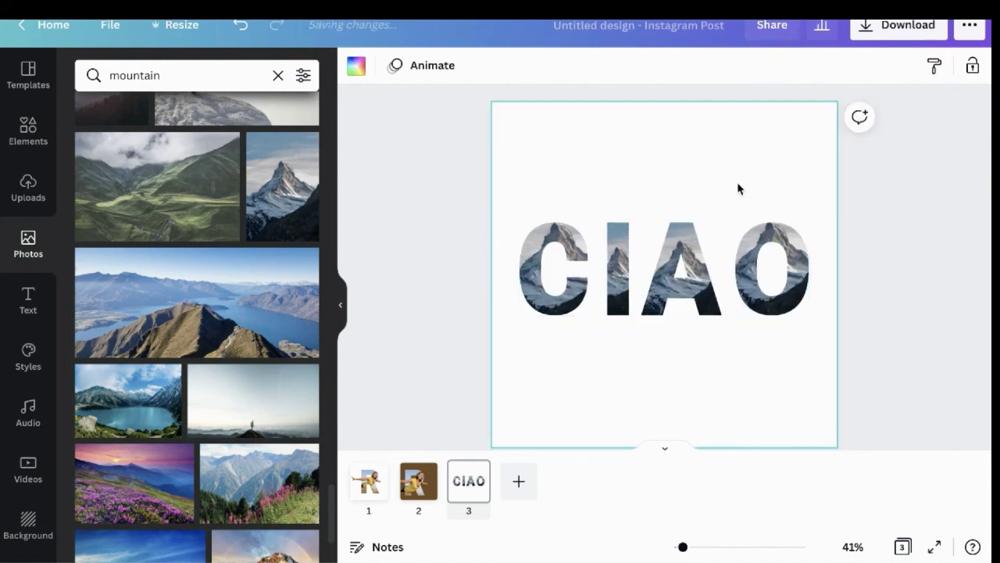